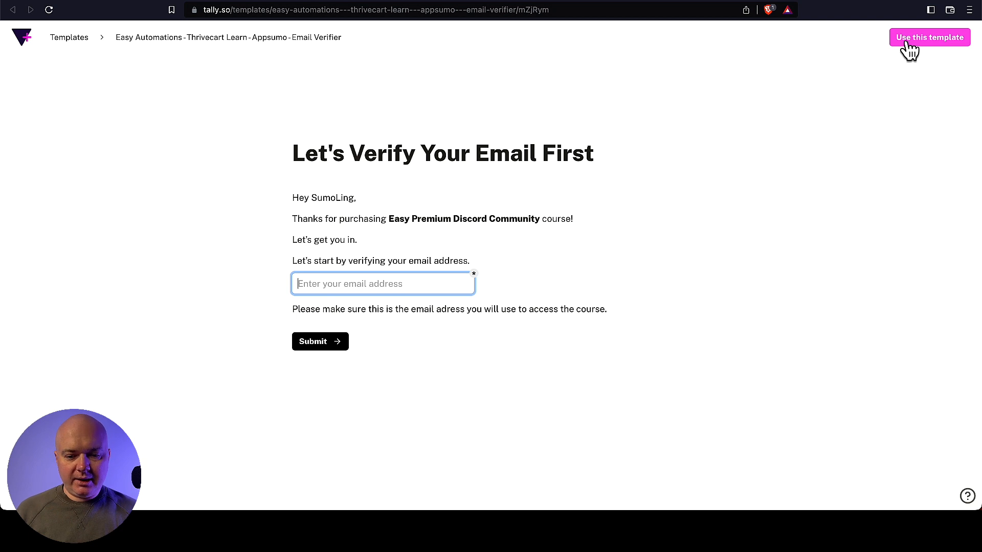
- Copy the Email Verifier and Code Acceptor templates as draft forms, then return to the dashboard
click(847, 3)
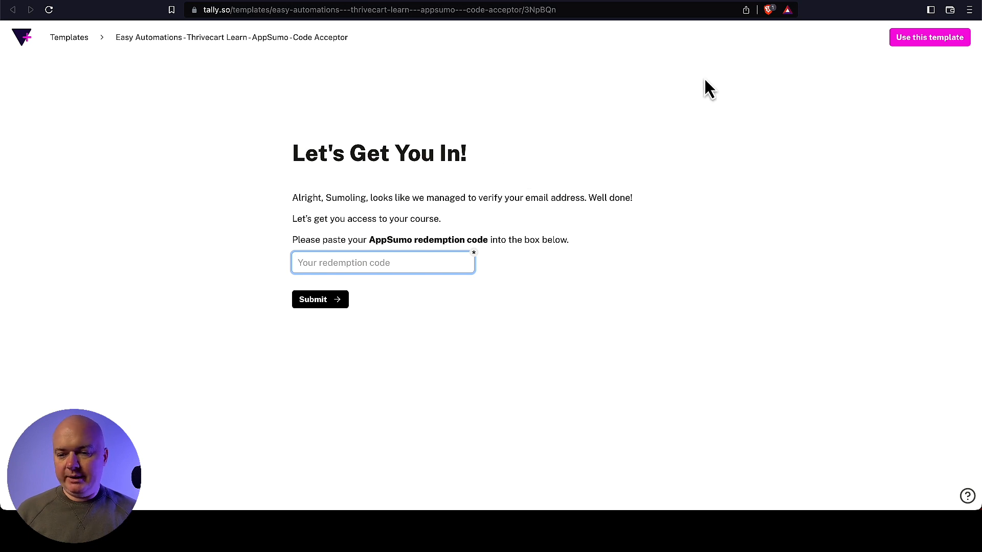
click(737, 3)
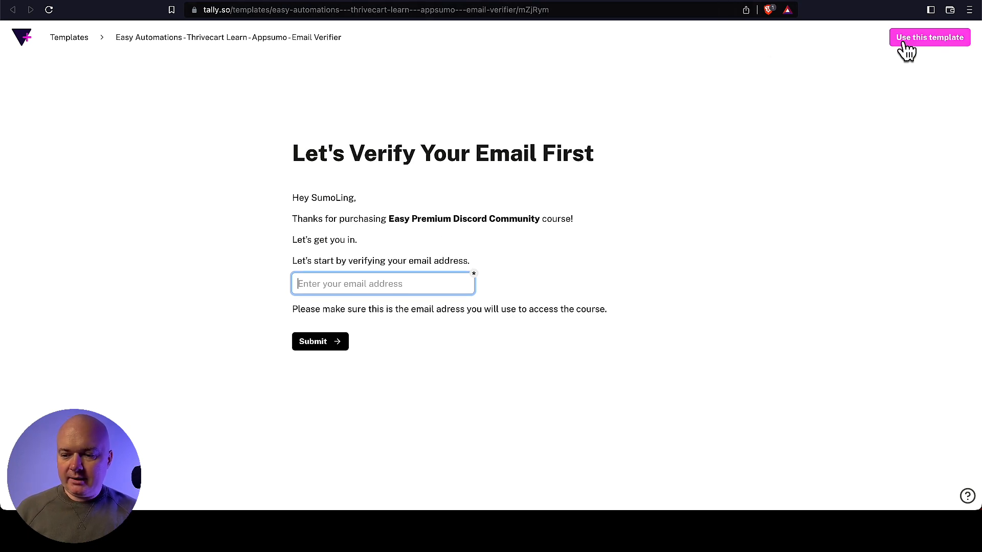
click(924, 43)
click(850, 2)
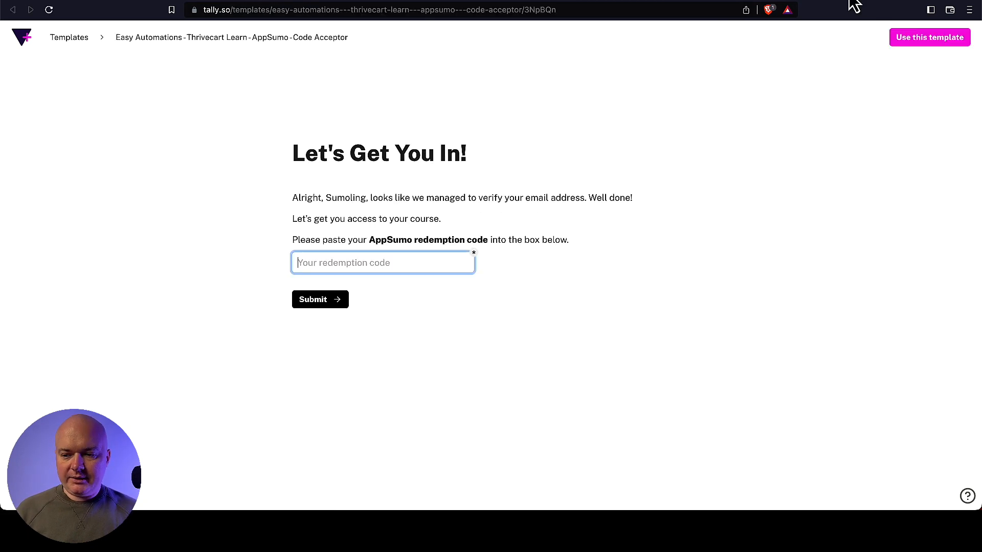
click(928, 45)
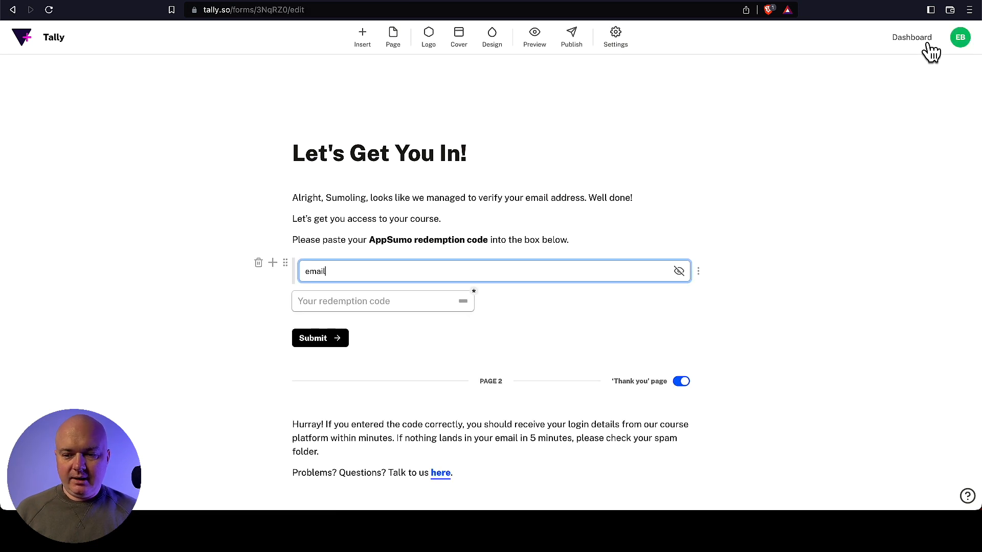
click(750, 4)
click(786, 4)
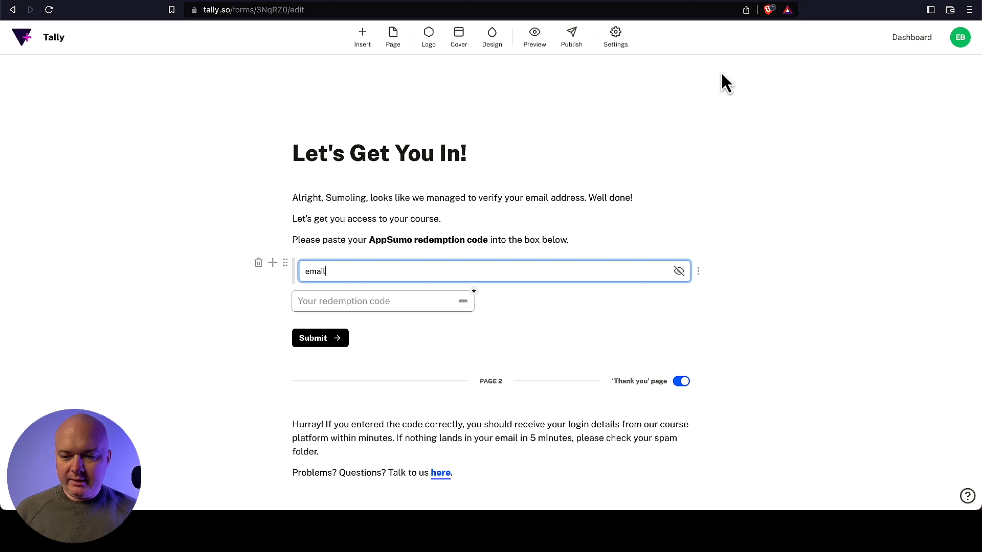
click(907, 40)
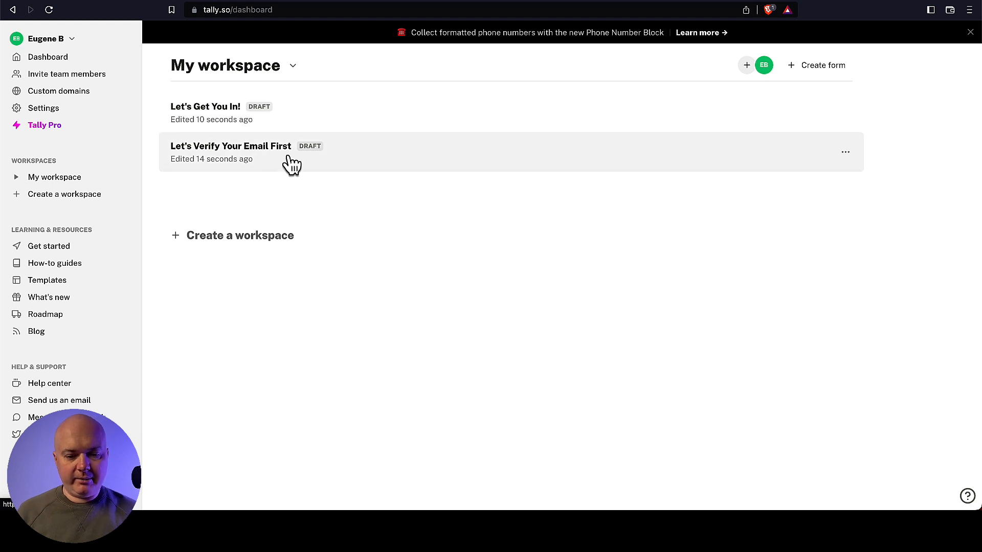
- Publish 'Let's Get You In!', then open 'Let's Verify Your Email First' from the dashboard
click(347, 109)
click(583, 53)
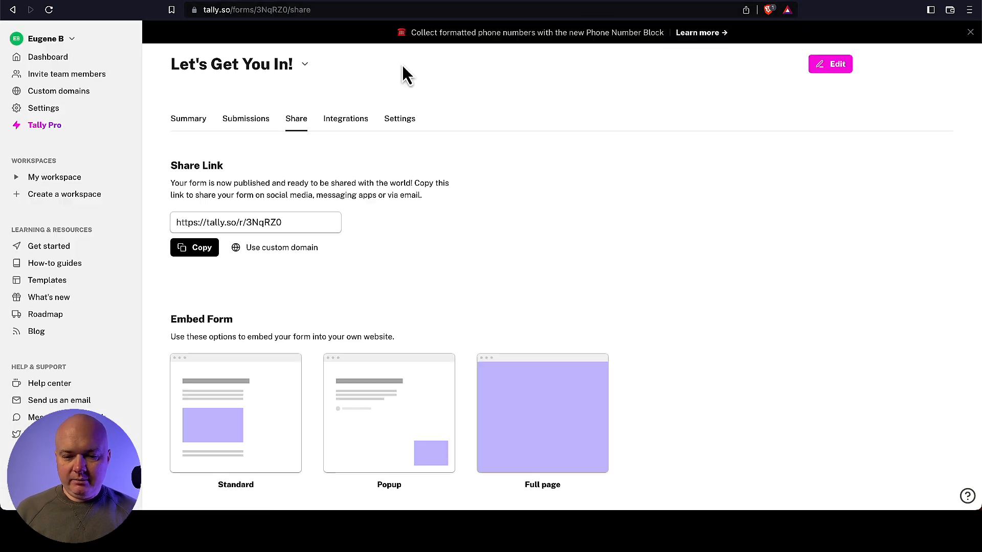
click(57, 58)
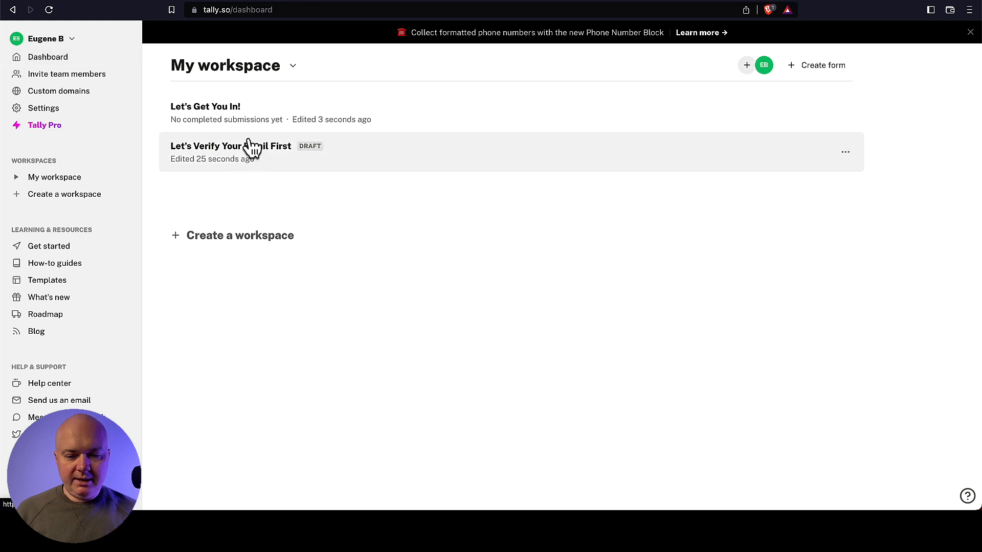
click(251, 148)
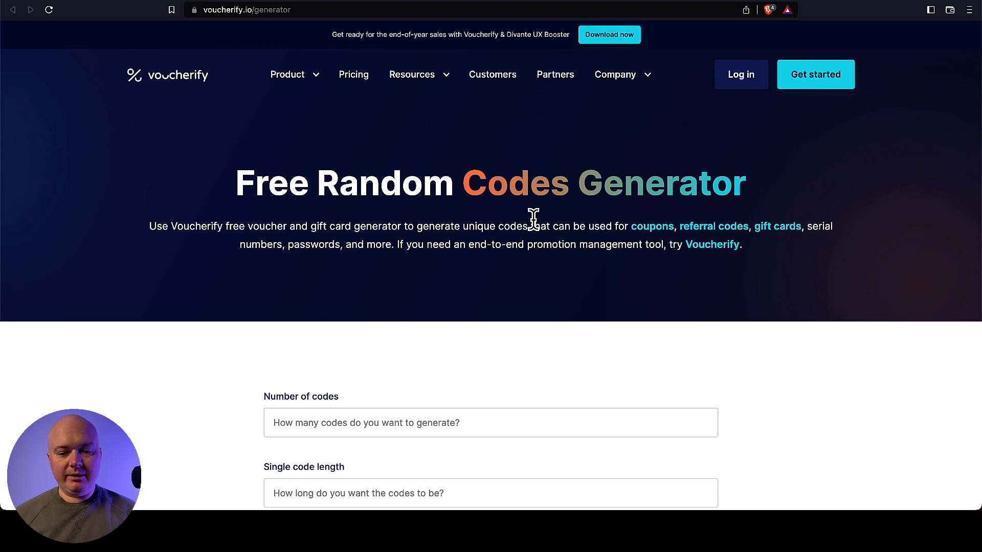
- Set Number of codes to 5000 and Single code length to 8, then generate the codes
scroll(534, 217, down, 3)
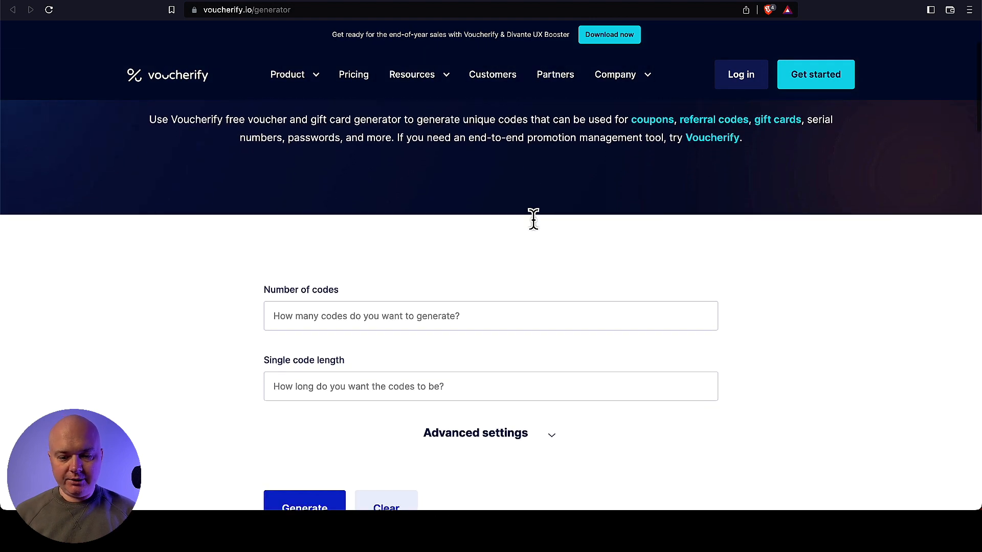
click(336, 316)
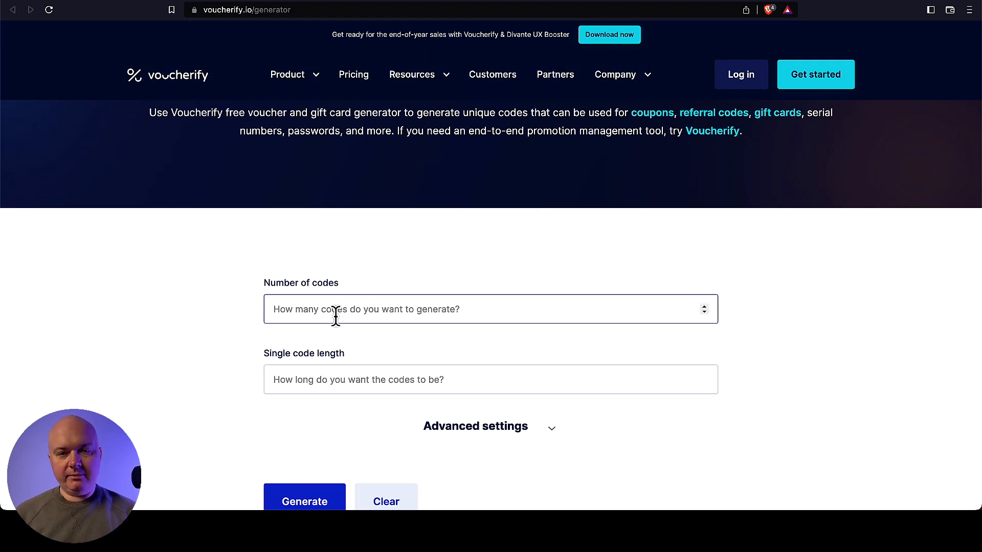
text(5000)
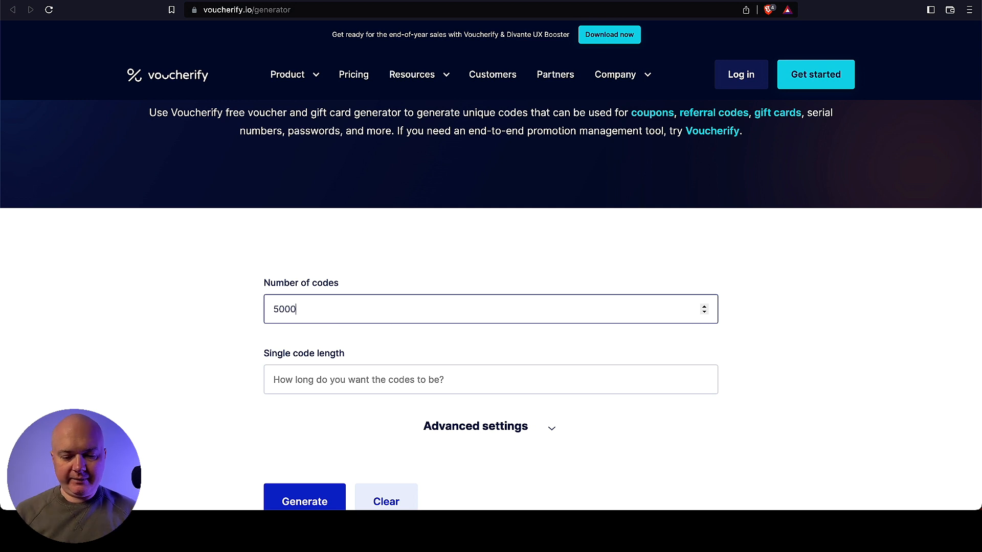
click(433, 382)
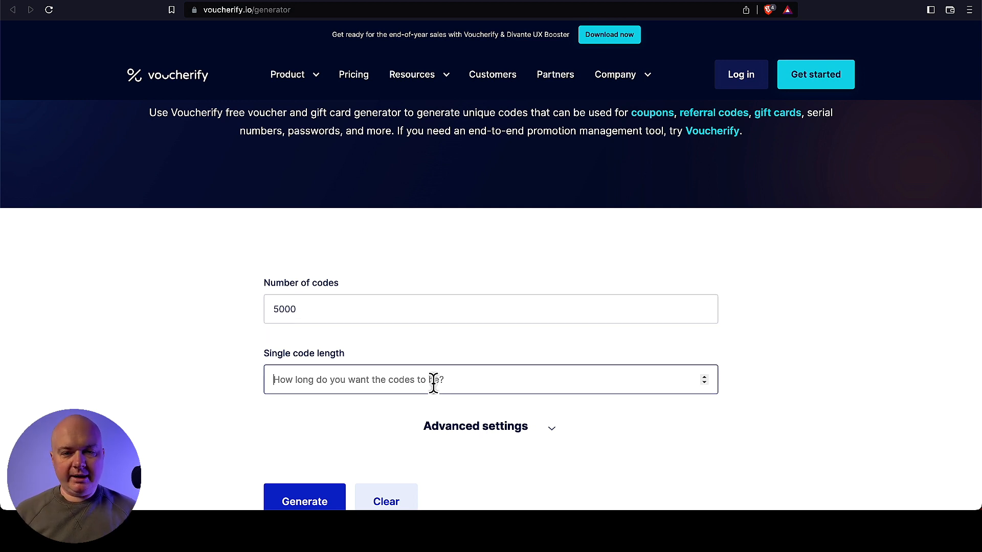
text(8)
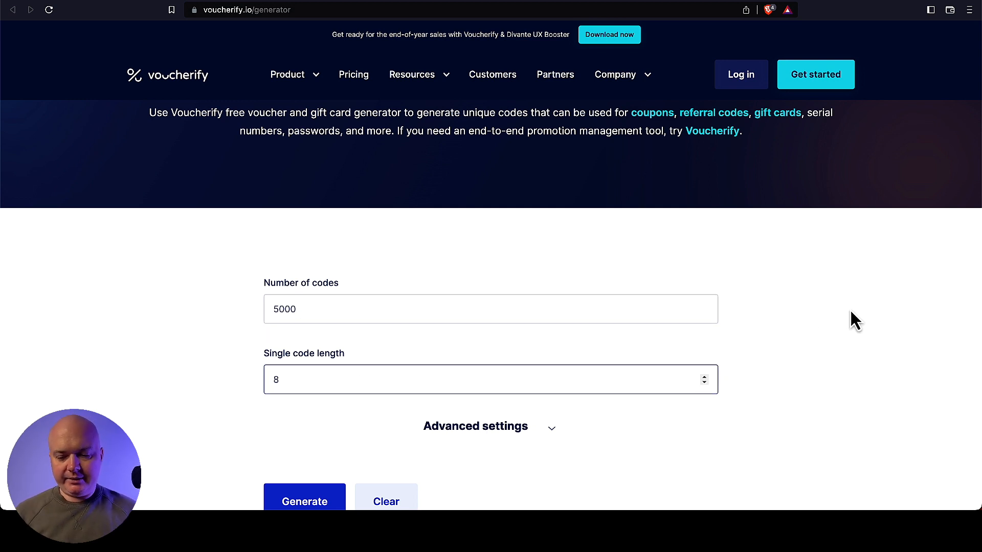
click(854, 316)
scroll(379, 332, down, 5)
click(306, 266)
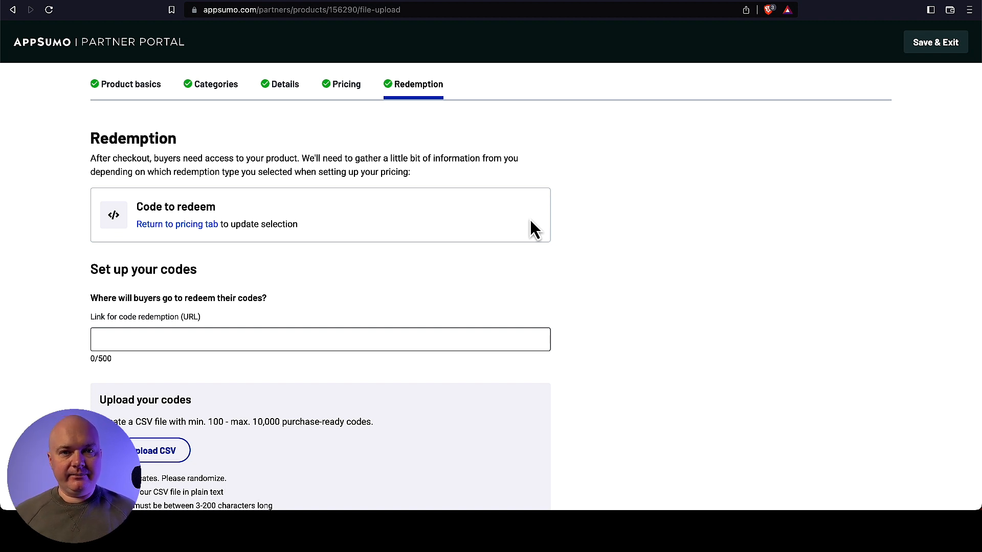
- Review the Upload your codes requirements, then move to the Codes spreadsheet
scroll(532, 229, down, 5)
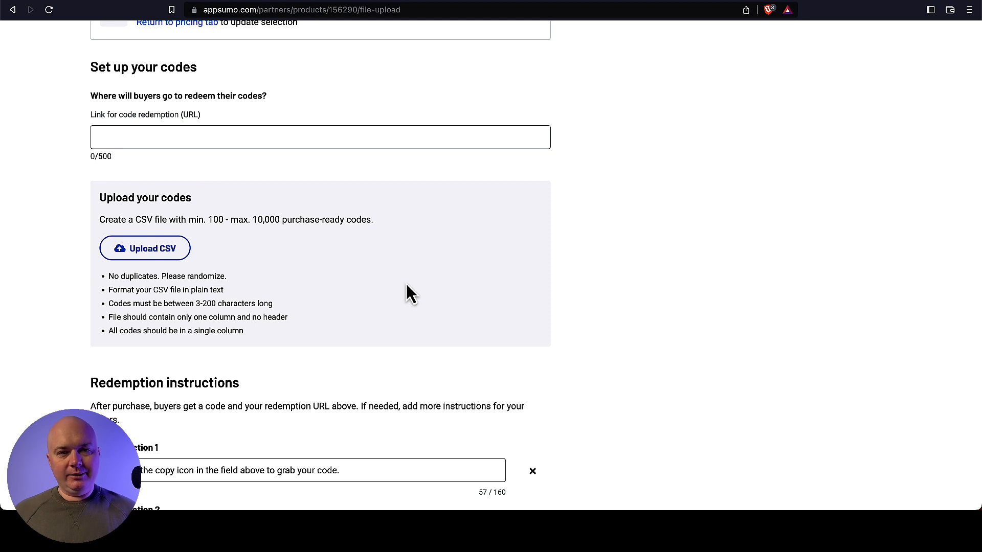
key(ctrl+Tab)
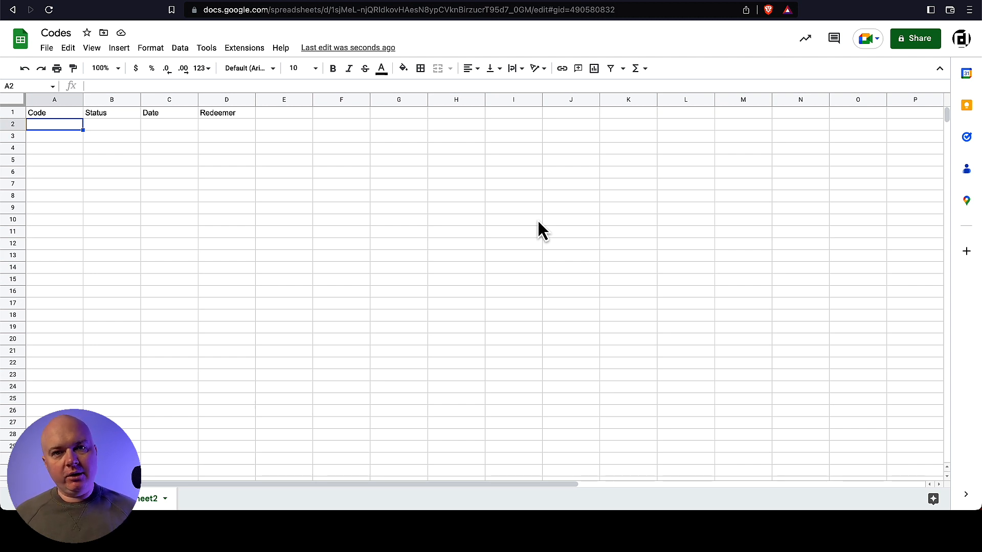
- Paste the ten generated codes into the Code column starting at A2
key(Up)
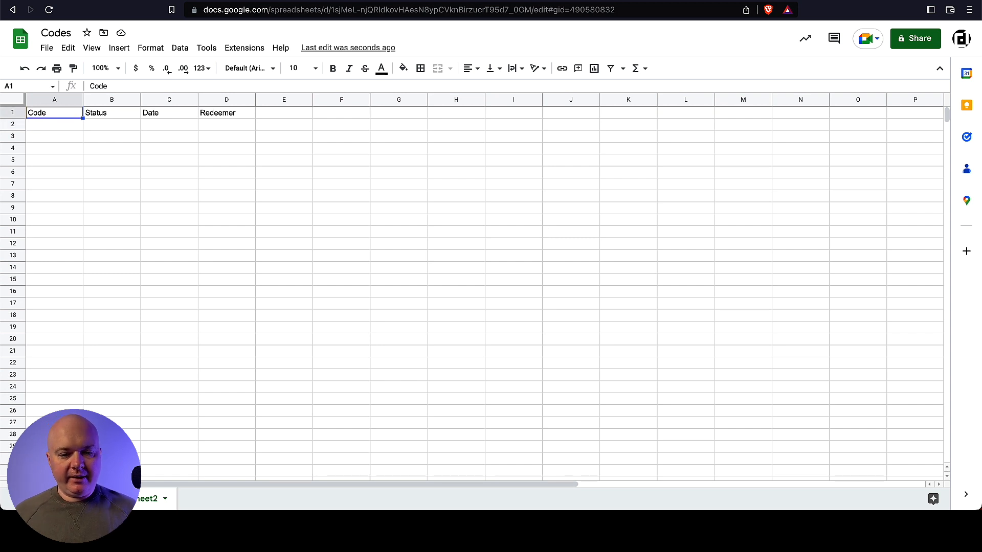
key(Right)
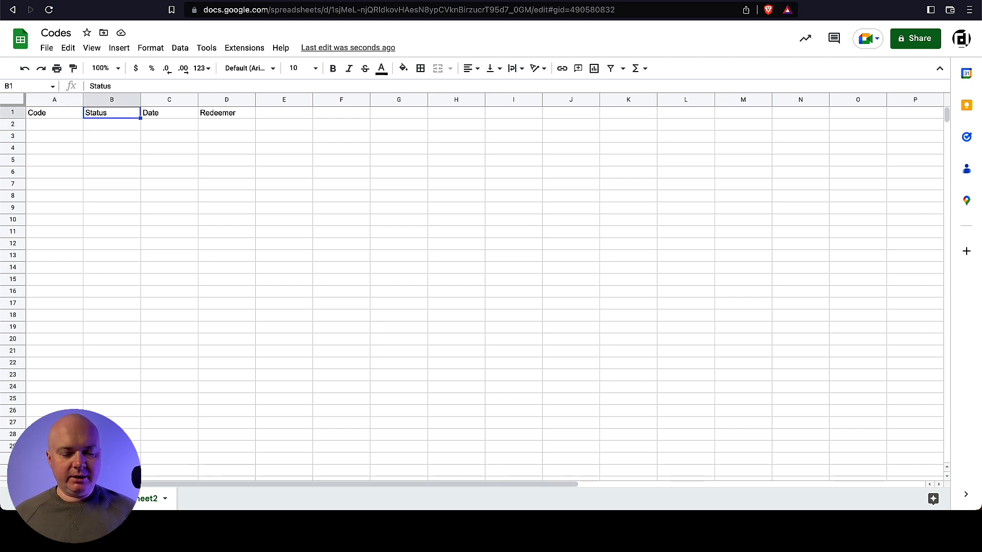
key(Right)
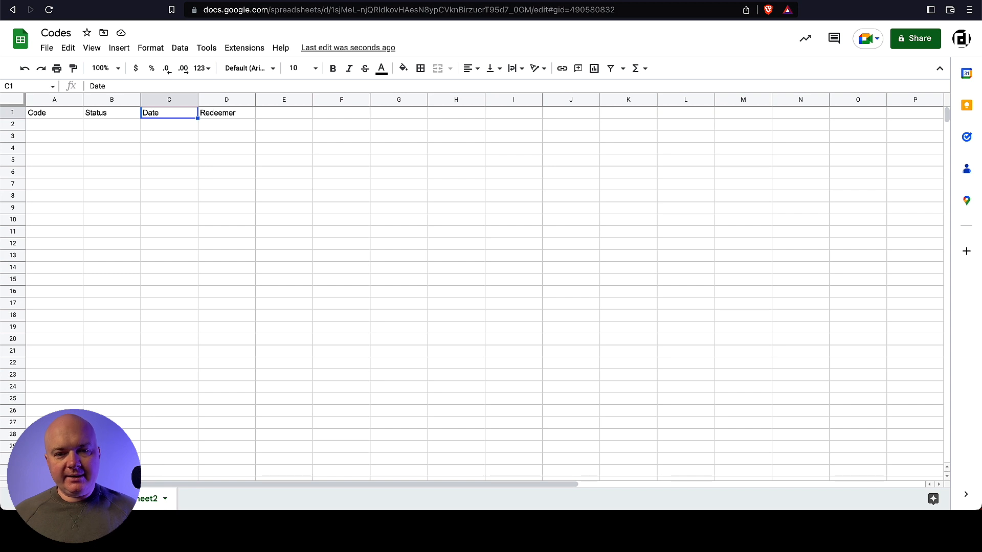
key(Right)
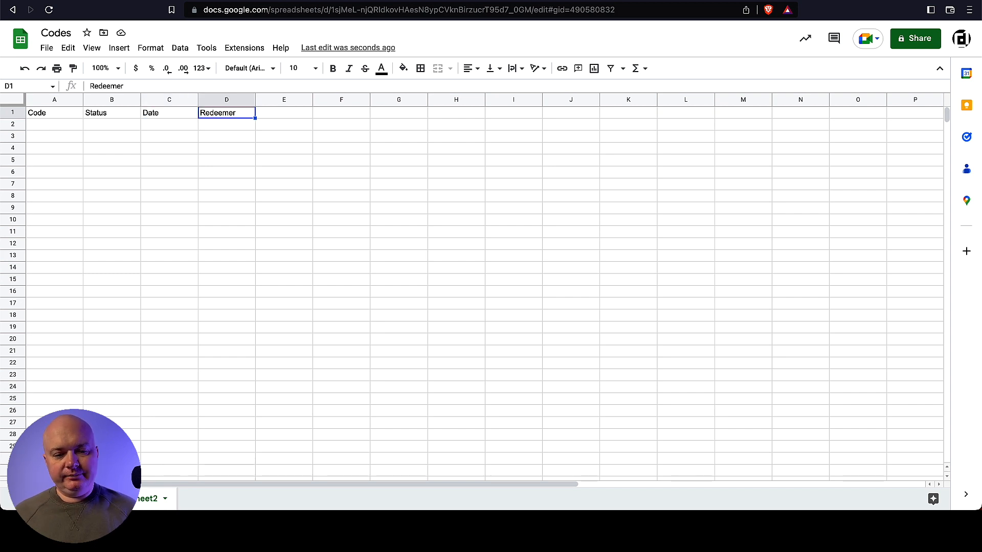
click(54, 124)
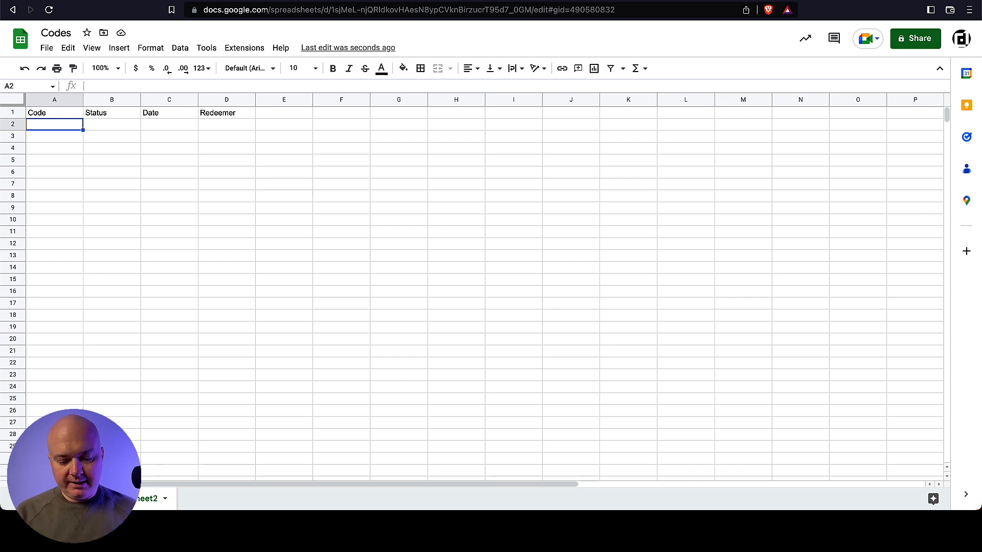
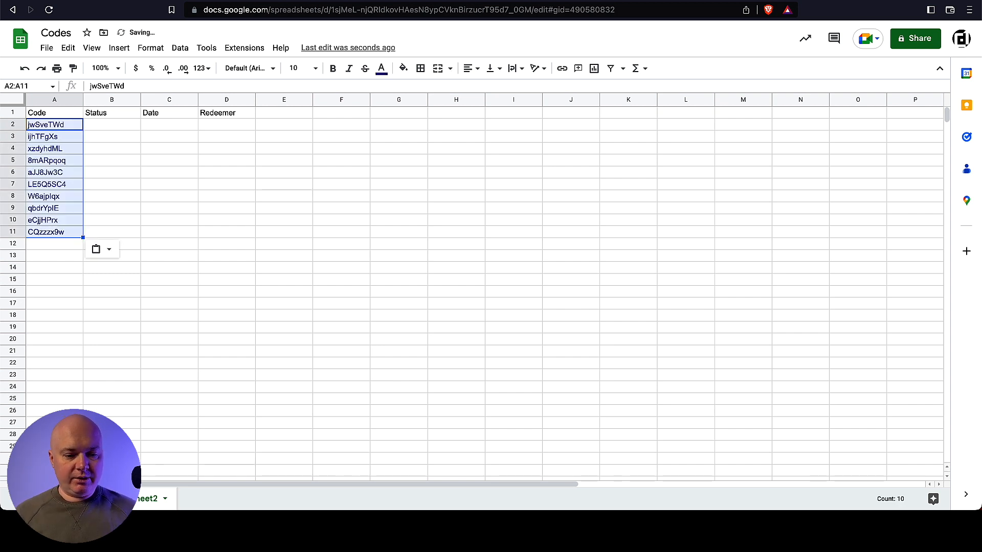
click(127, 129)
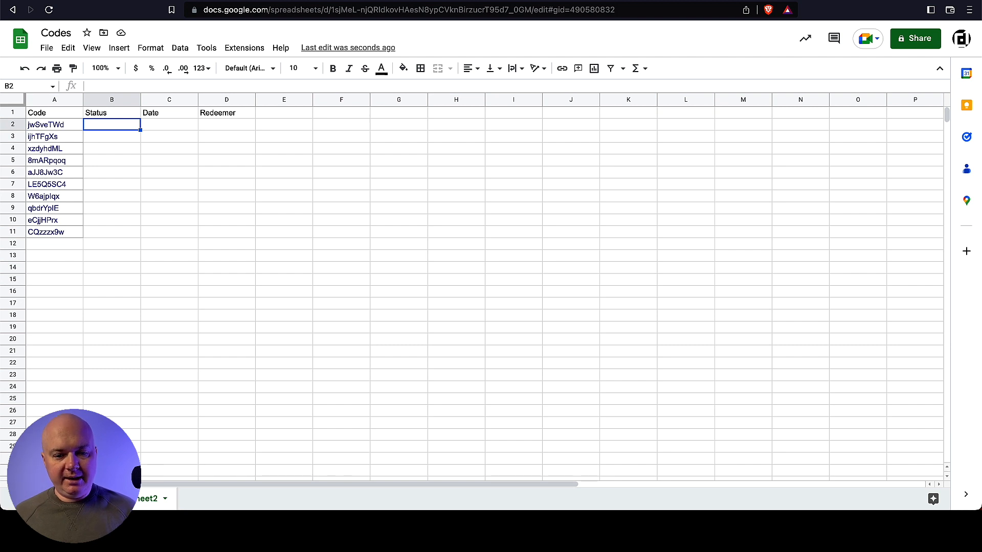
key(Tab)
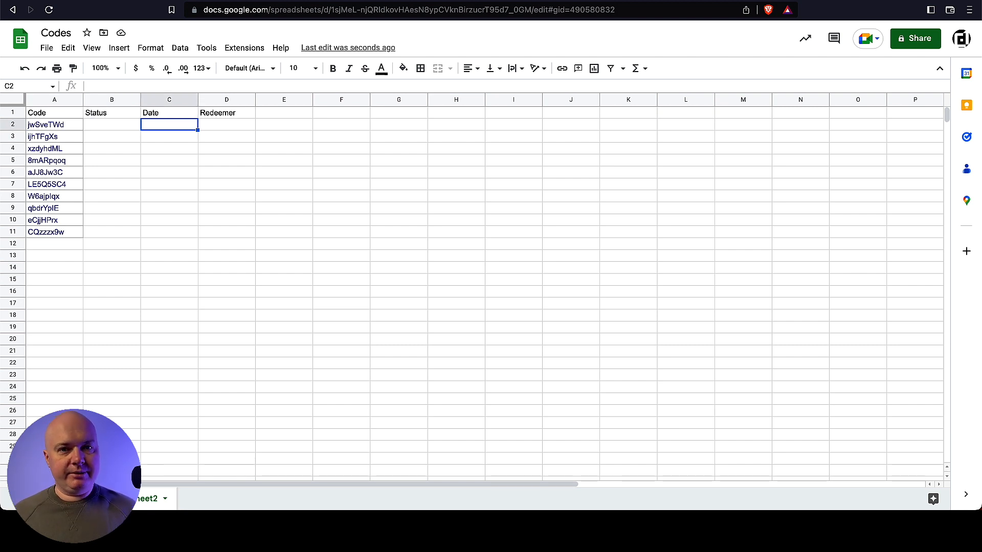
key(Tab)
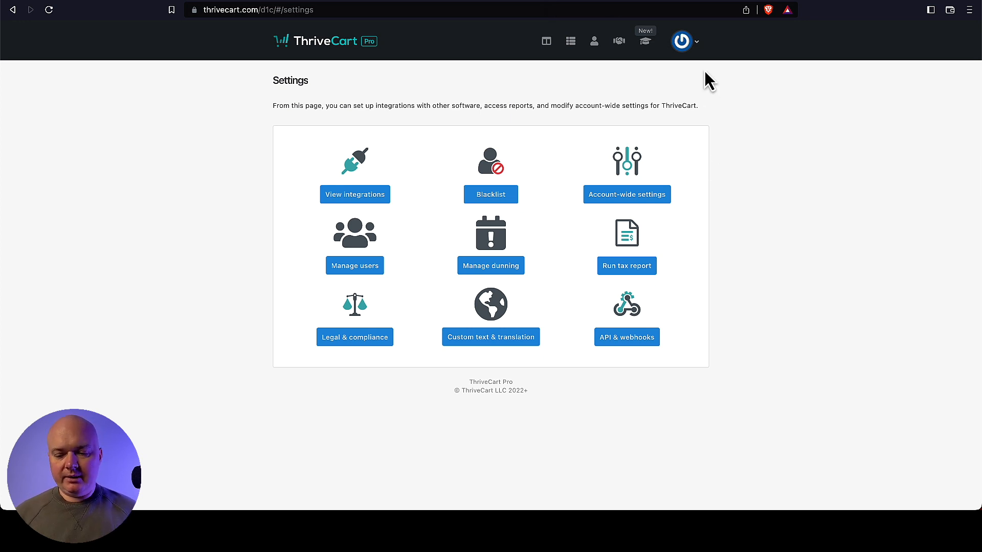
- Open ThriveCart's API keys settings under Settings > API & webhooks
click(696, 48)
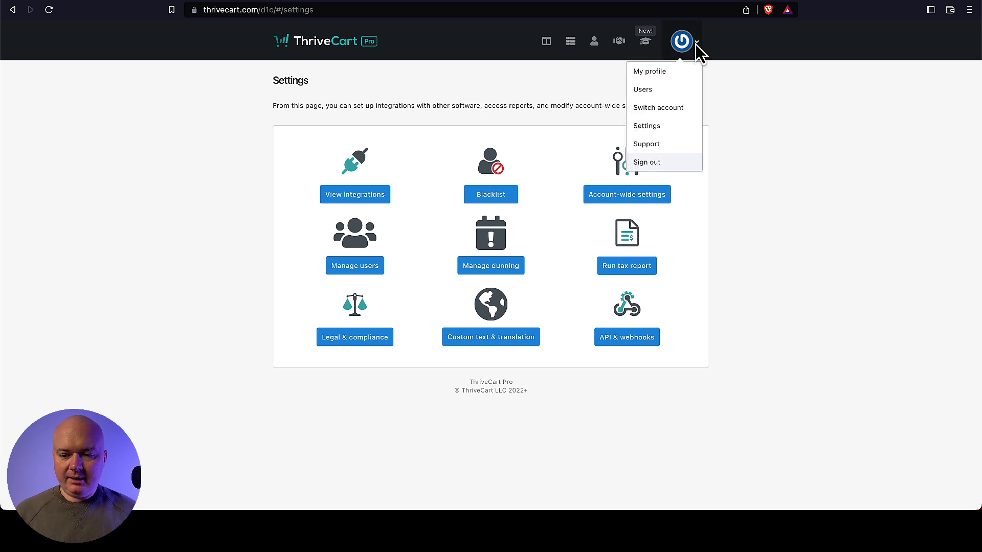
click(658, 131)
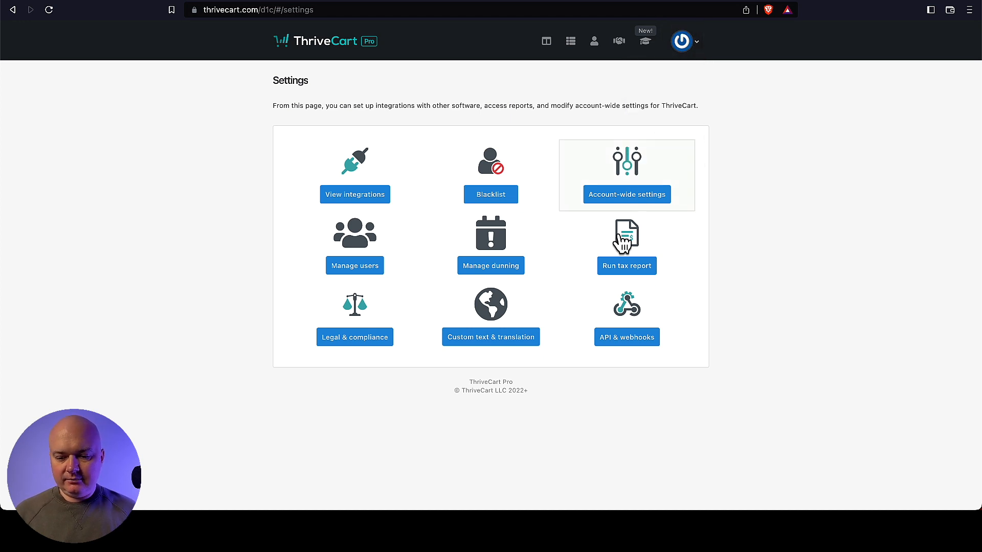
click(631, 313)
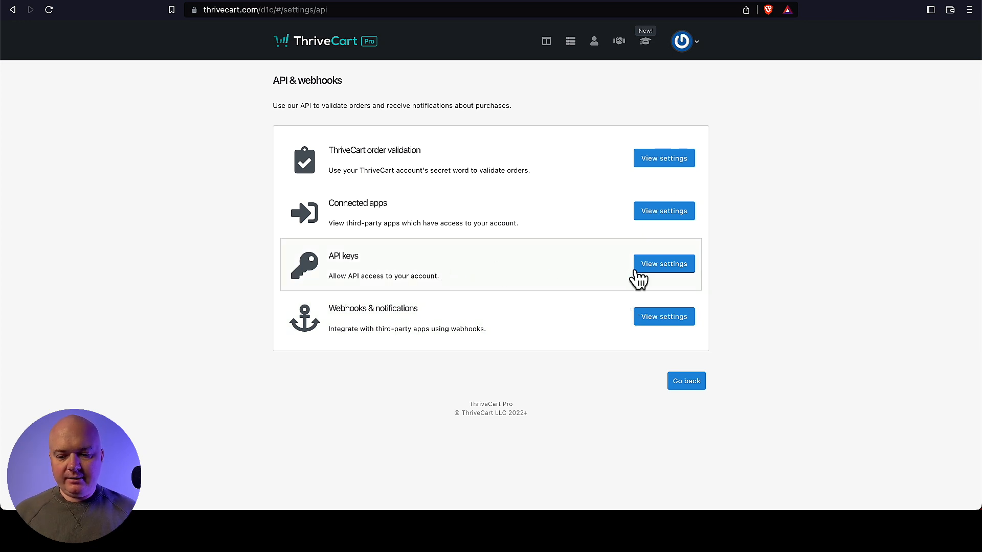
click(665, 266)
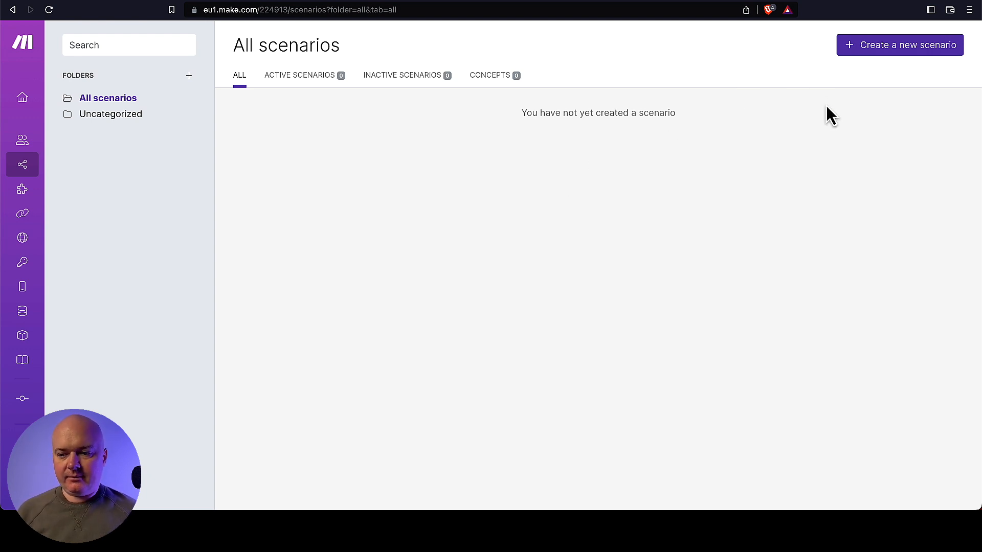
- Create a new Make scenario and show its blueprint import and export options
click(883, 48)
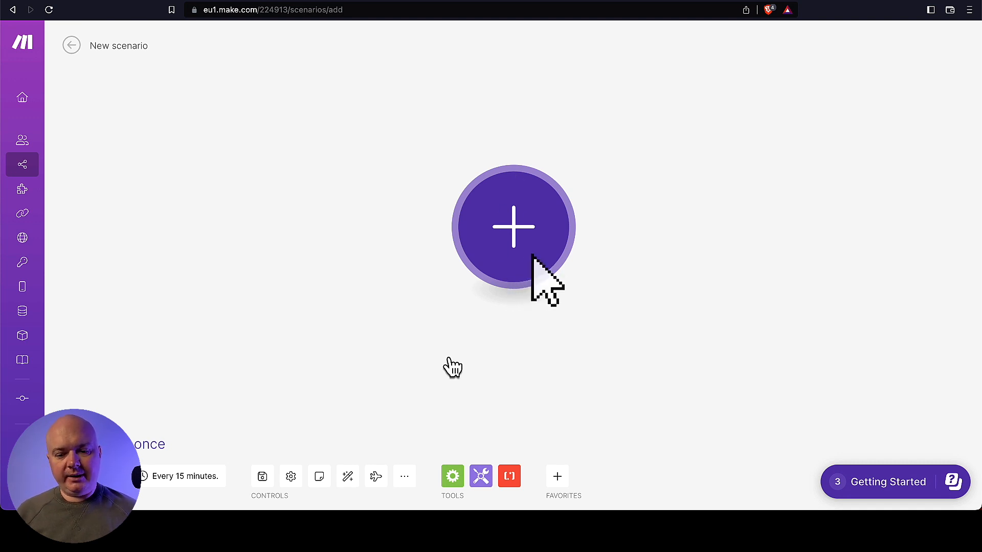
click(409, 483)
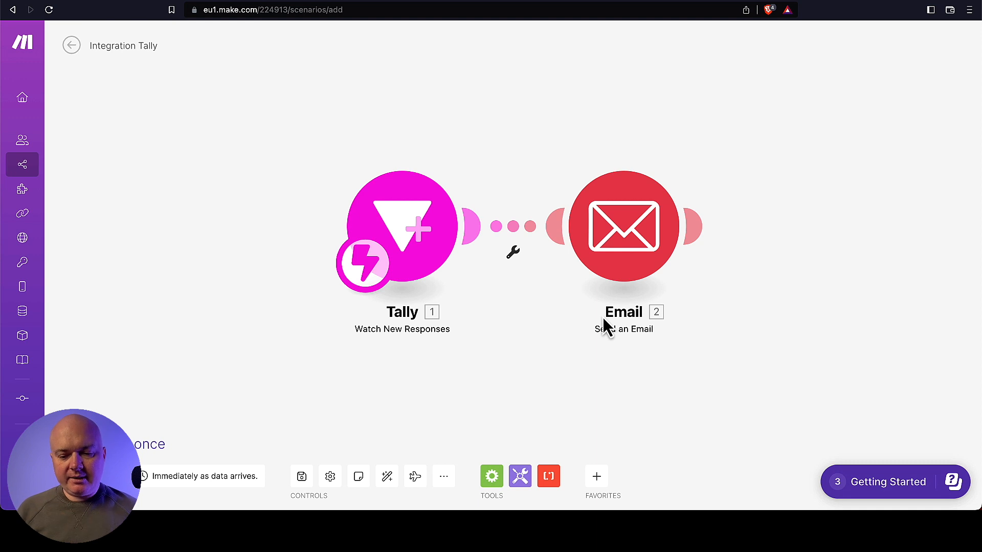
- Add a Tally webhook with a new authorized connection named 'My First Tally Form'
click(417, 231)
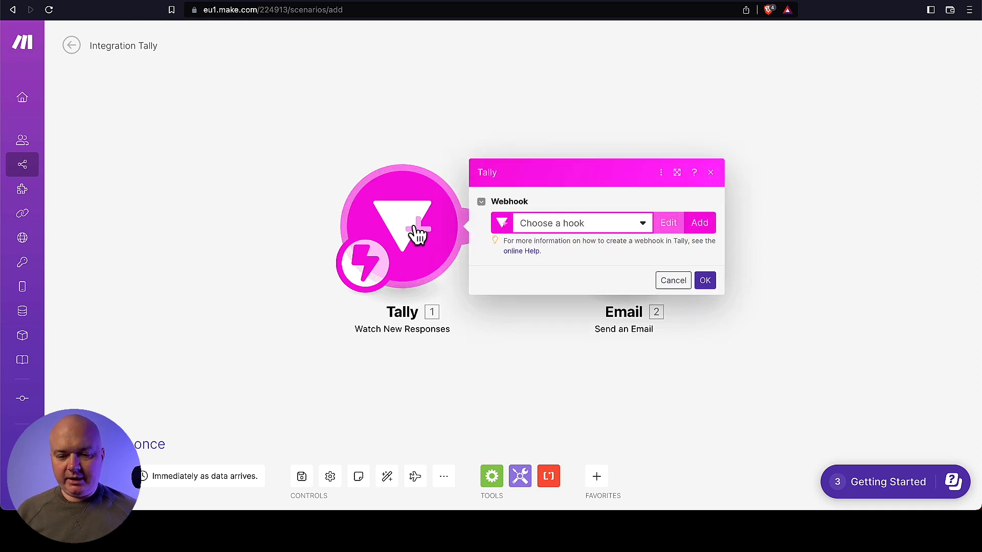
click(701, 228)
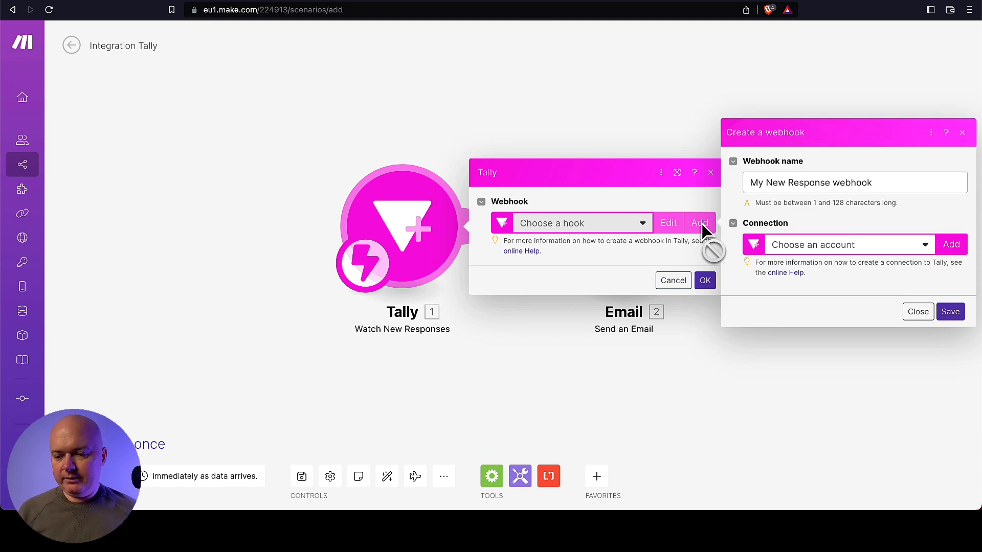
click(952, 245)
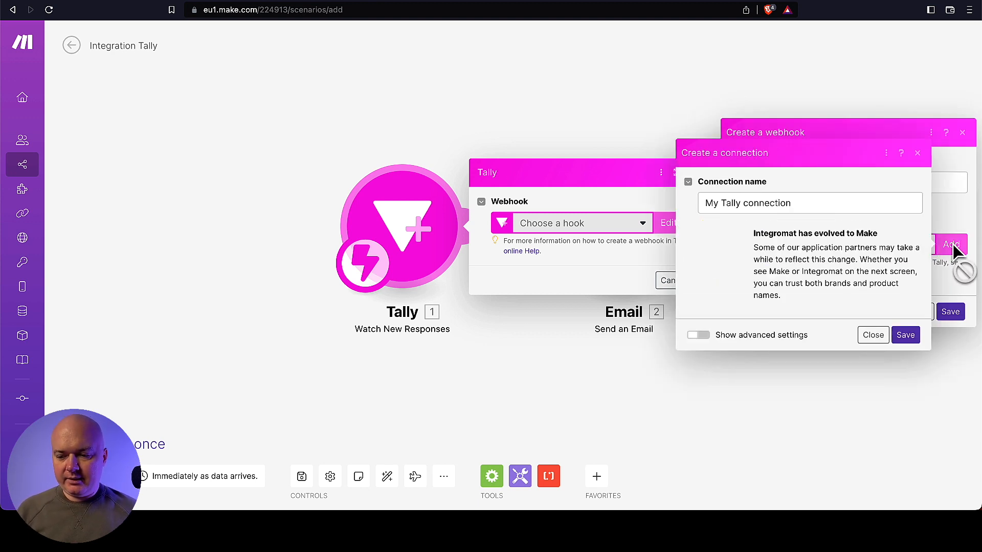
click(844, 202)
drag(873, 203, 581, 210)
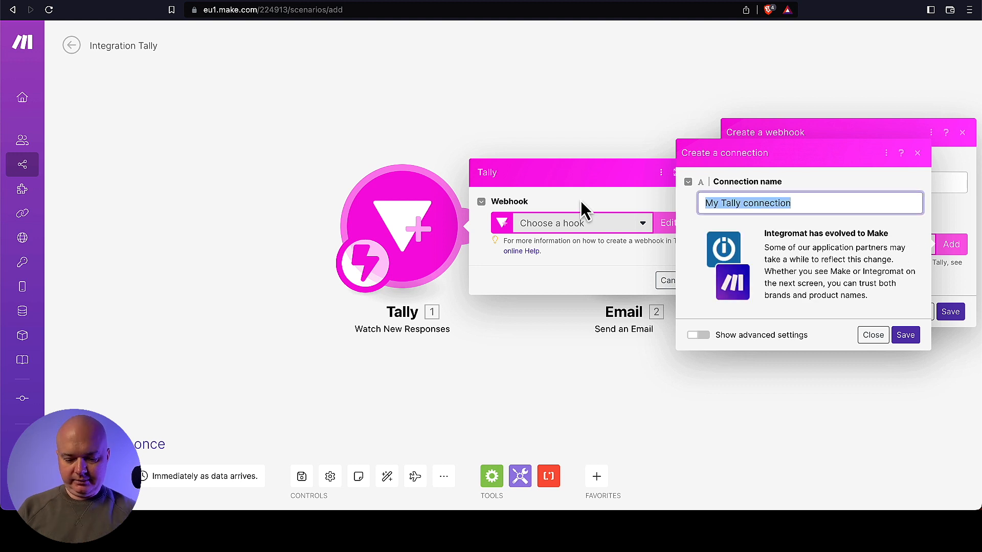
text(My First)
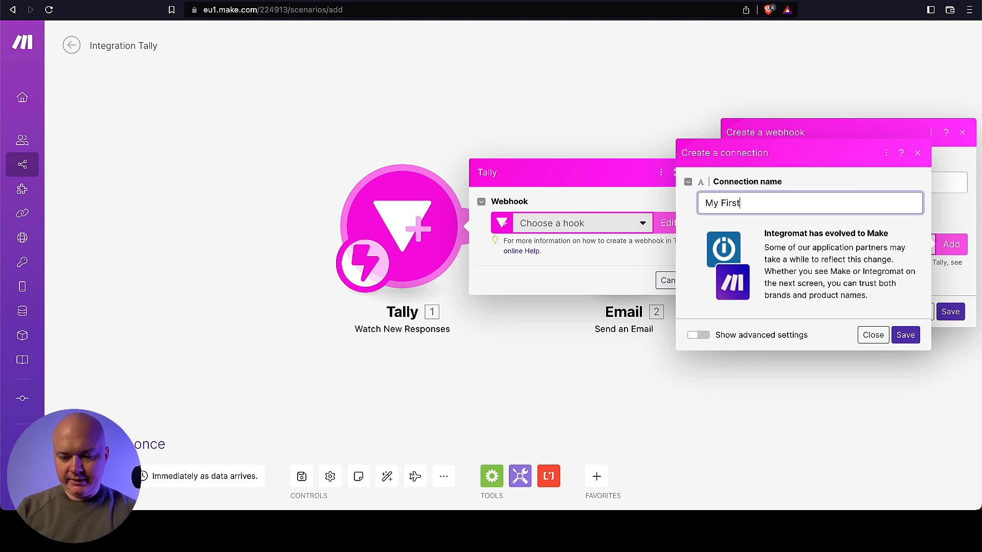
text( Tally Form)
key(Return)
click(311, 376)
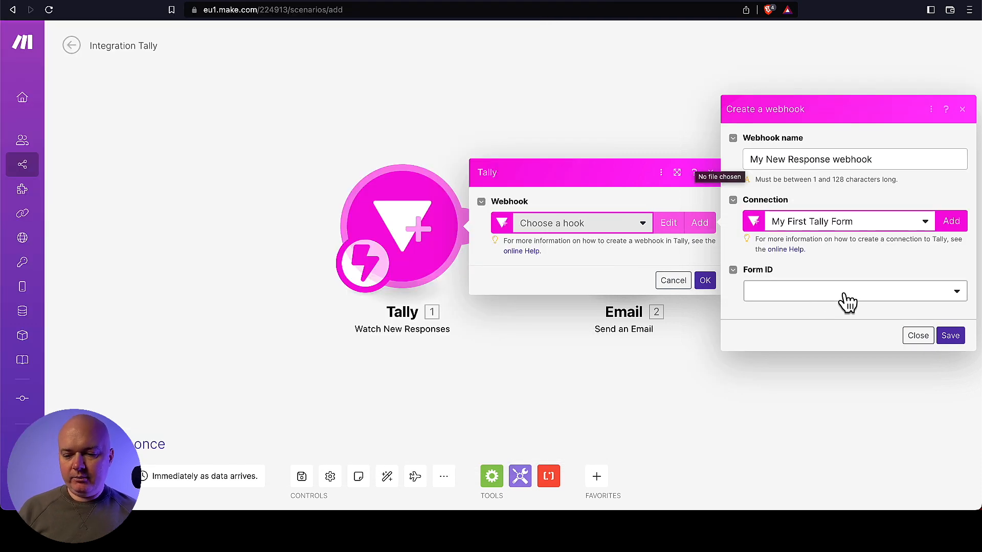
- Point the webhook at the 'Let's Verify Your Email First' form, save it, and confirm the trigger
click(853, 301)
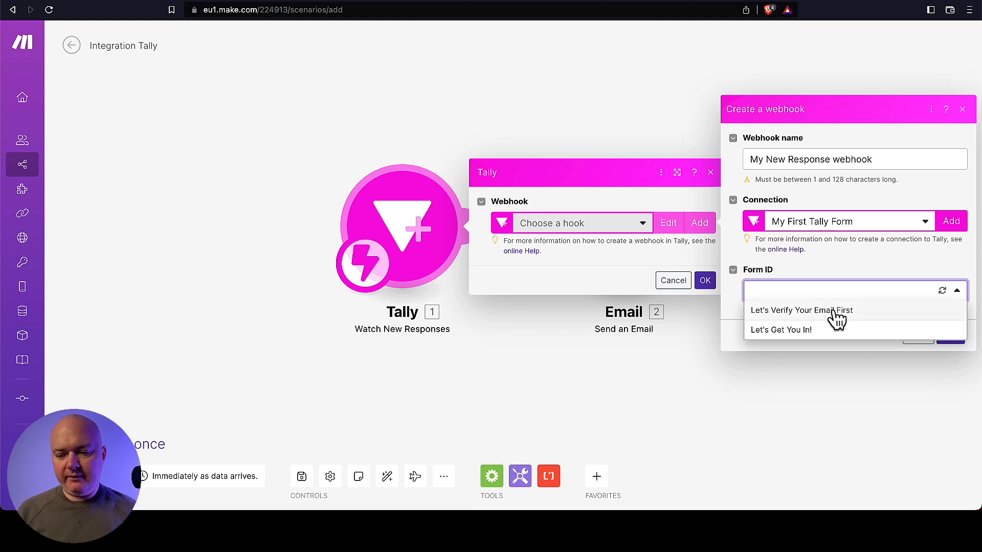
click(834, 312)
click(951, 339)
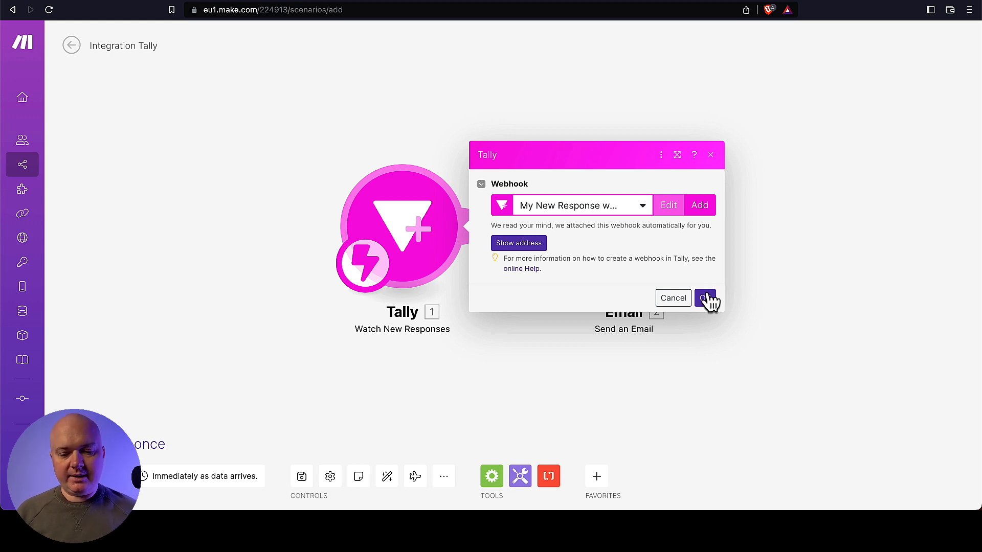
click(707, 298)
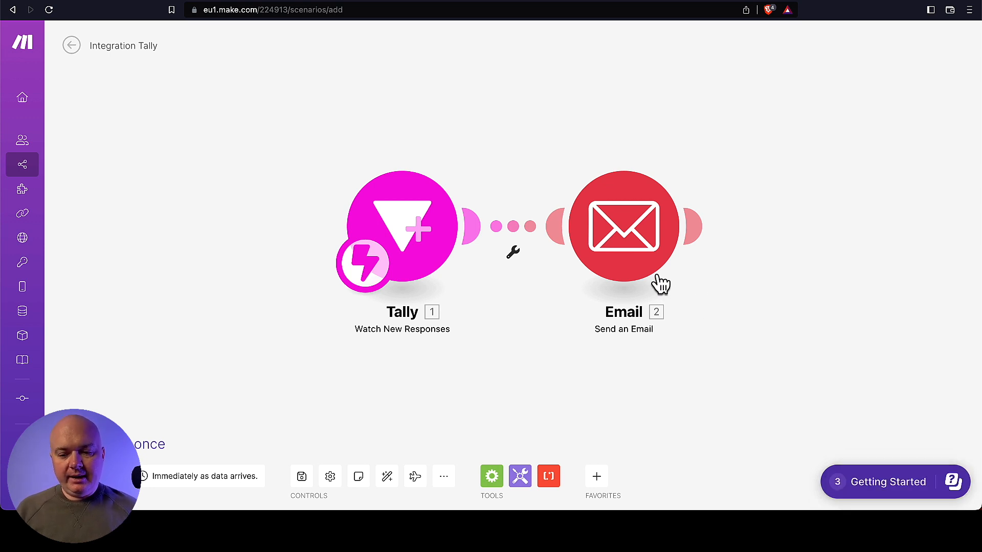
- Add and save a Google Restricted connection for the Email module
click(640, 254)
click(918, 89)
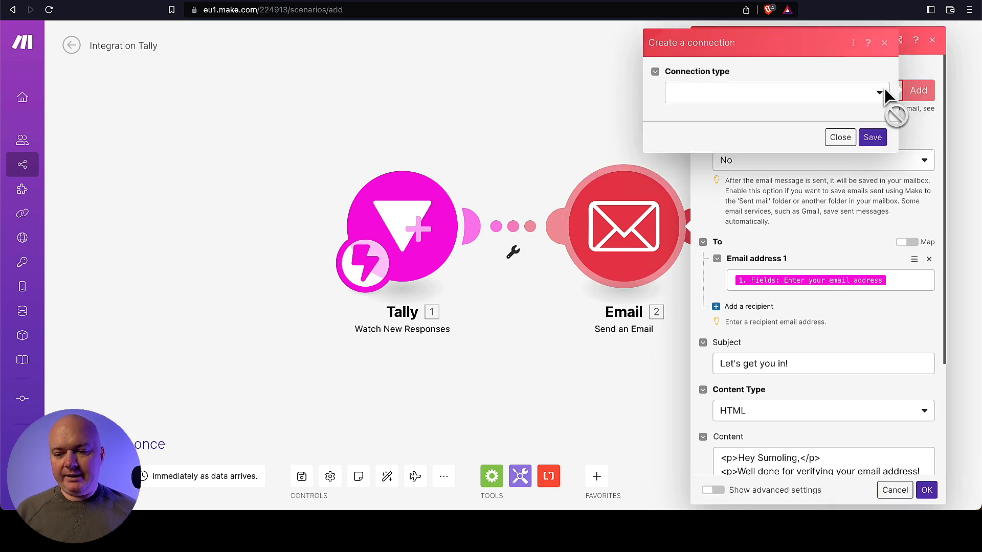
click(767, 97)
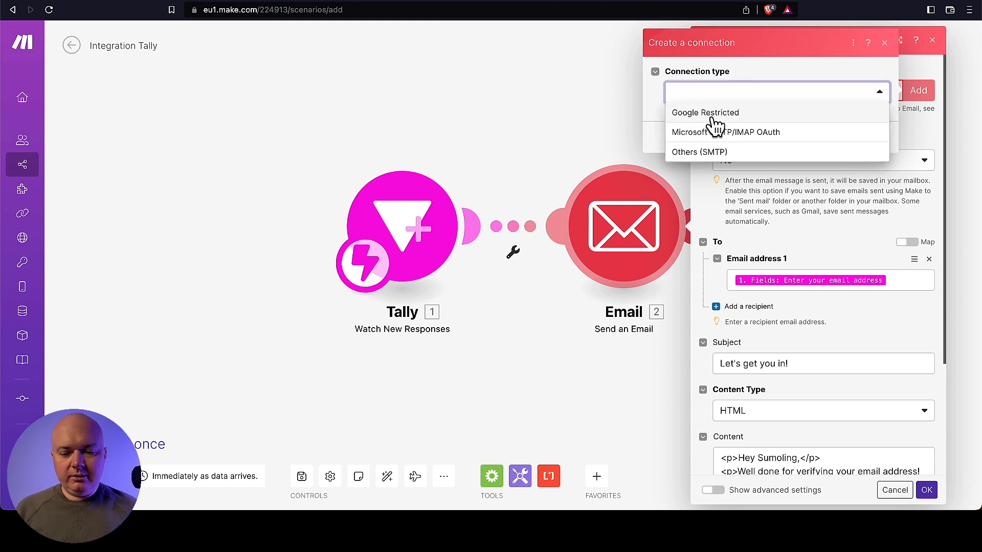
click(715, 113)
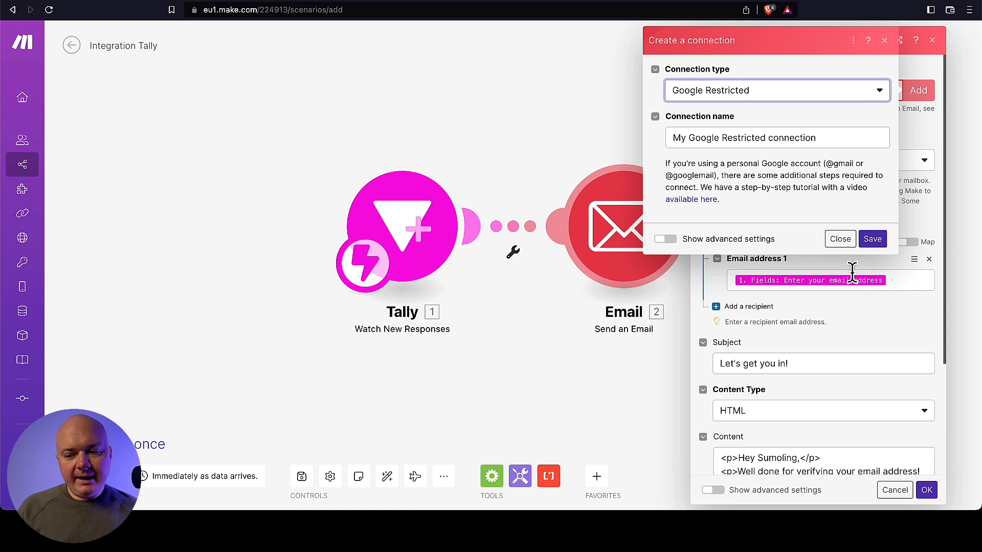
click(876, 242)
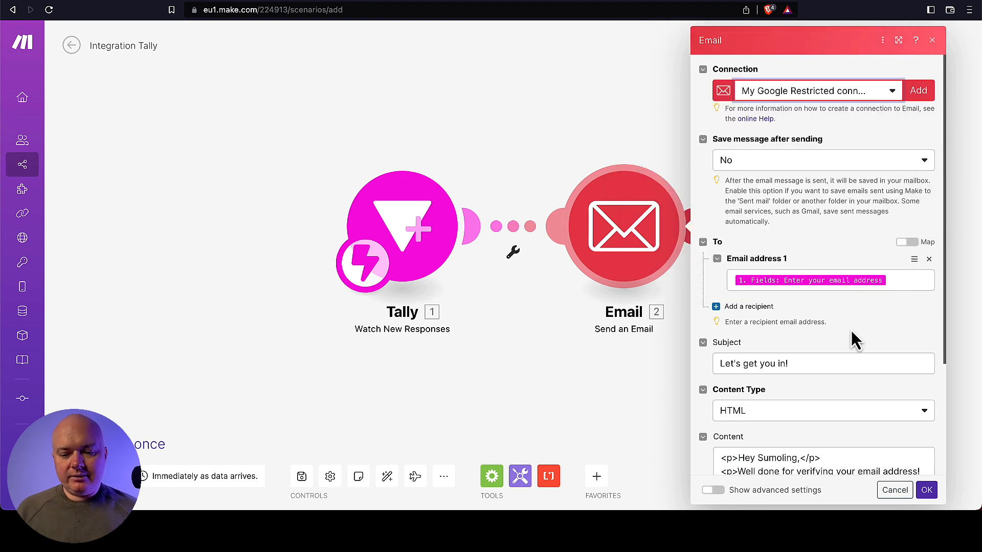
- Scroll to the Email module's Content field, then switch to the Tally dashboard
scroll(851, 330, down, 3)
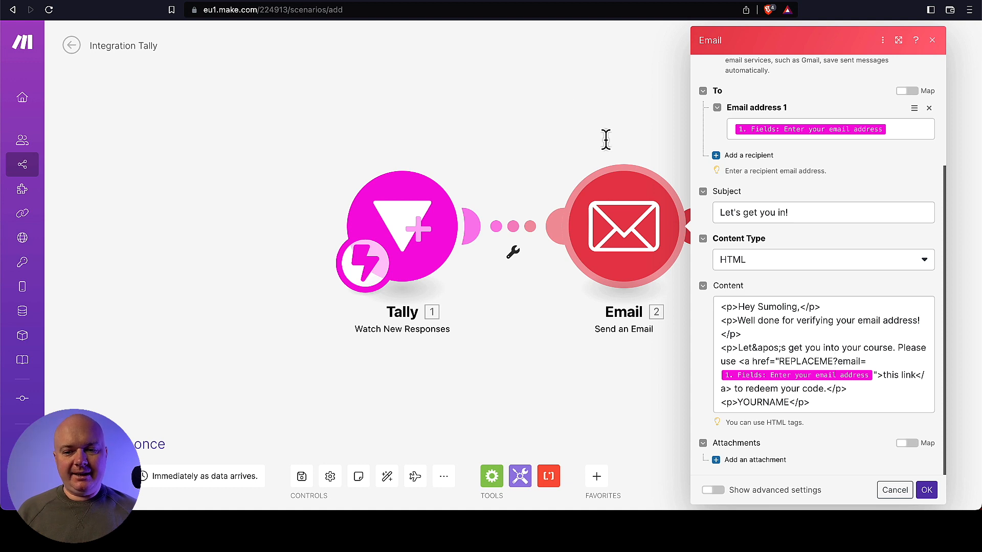
click(600, 1)
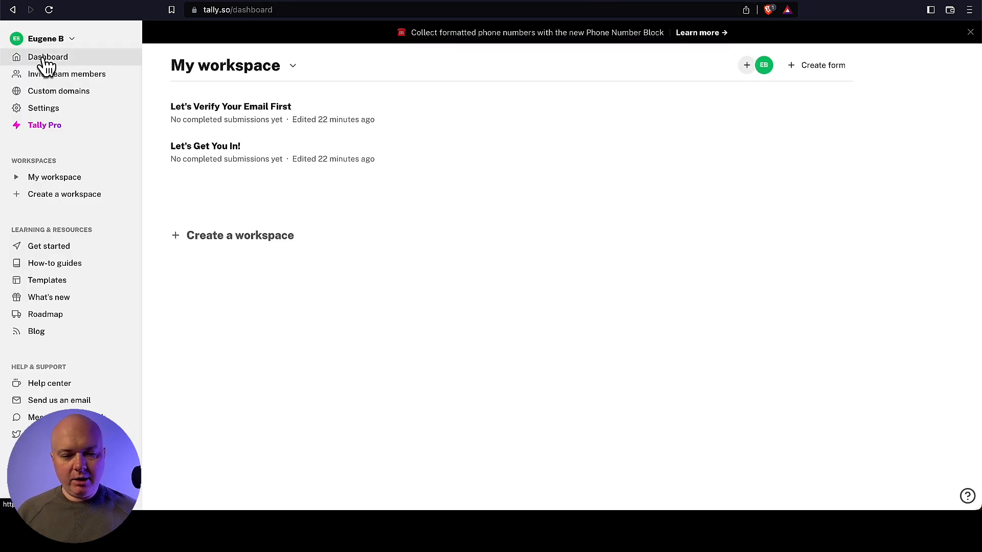
- Copy the Let's Get You In! form's Tally share link and switch back to Make
click(220, 153)
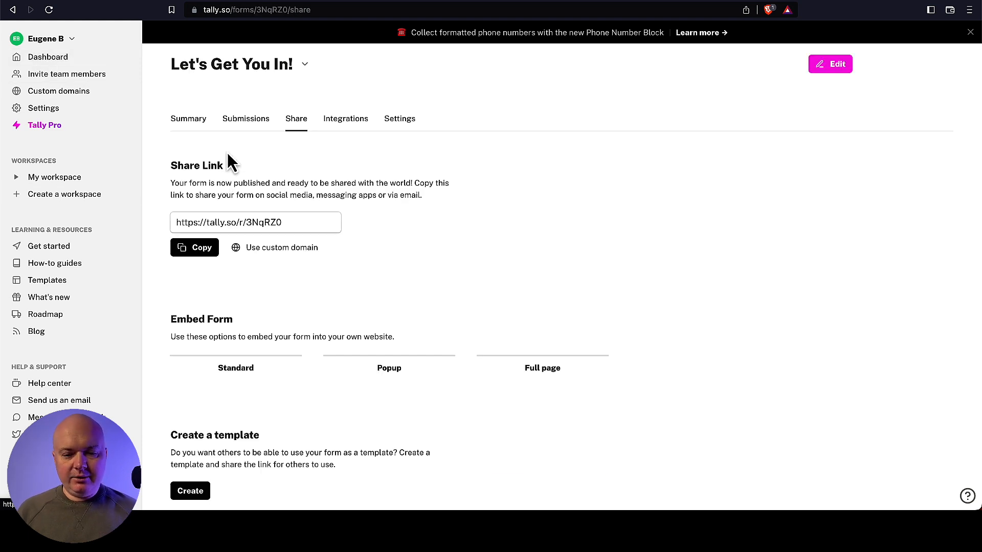
click(197, 250)
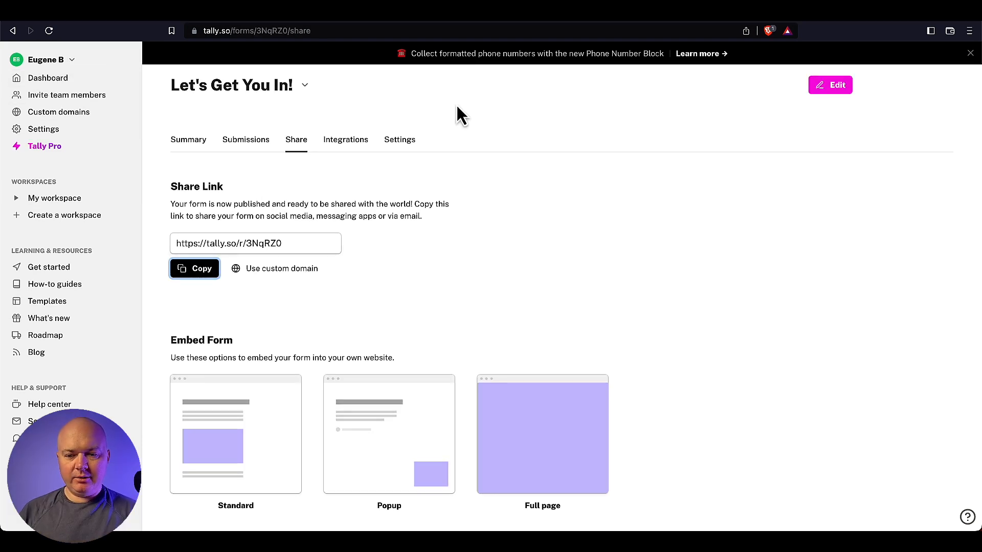
click(486, 16)
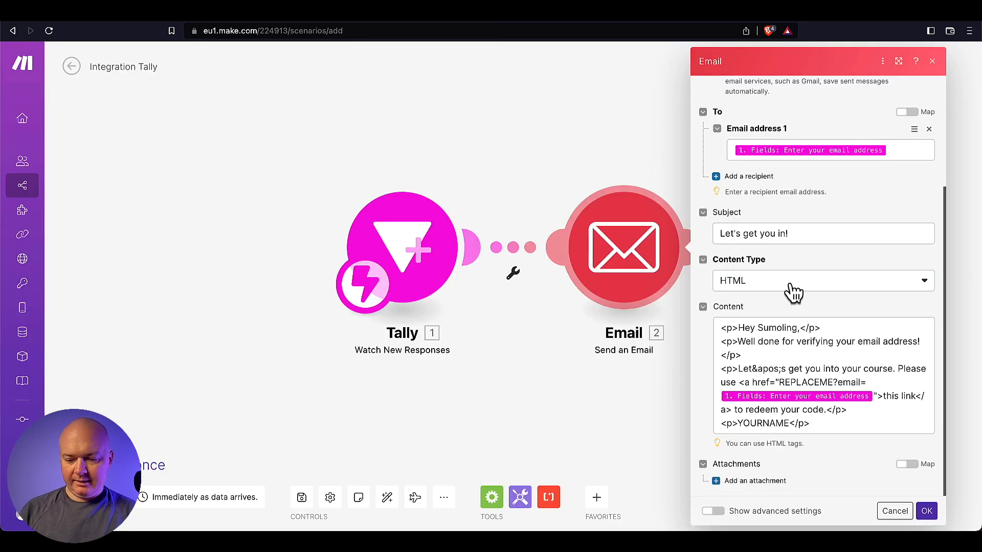
click(779, 383)
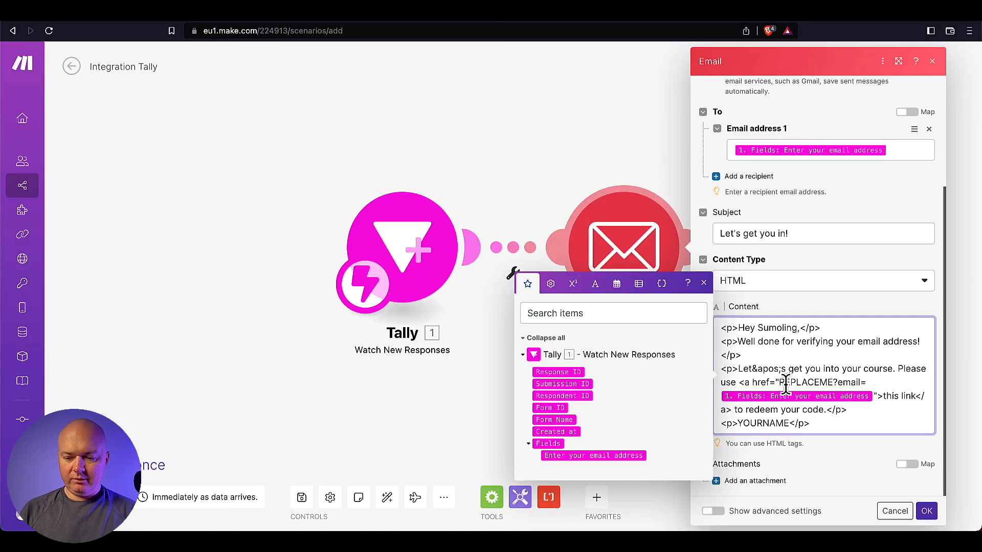
drag(779, 382, 833, 383)
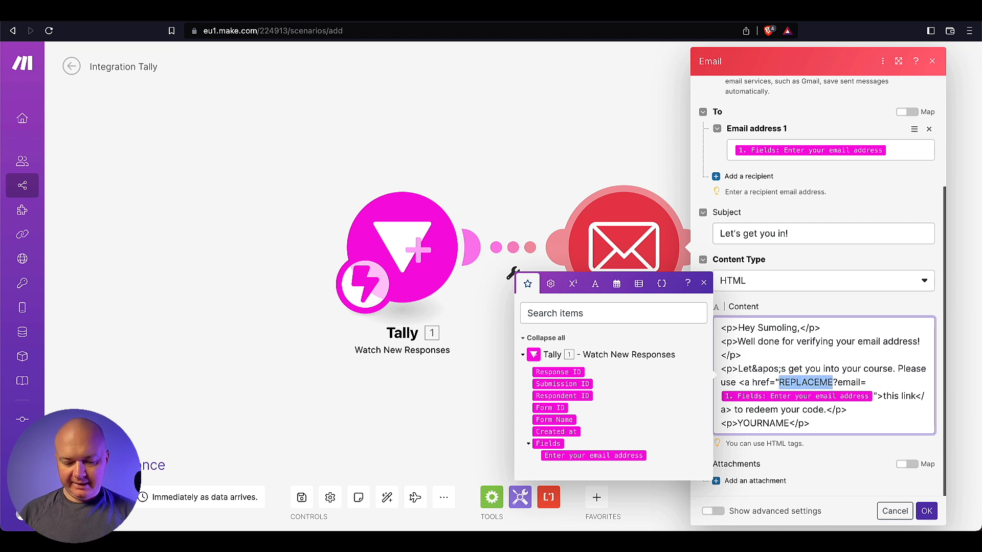
key(ctrl+v)
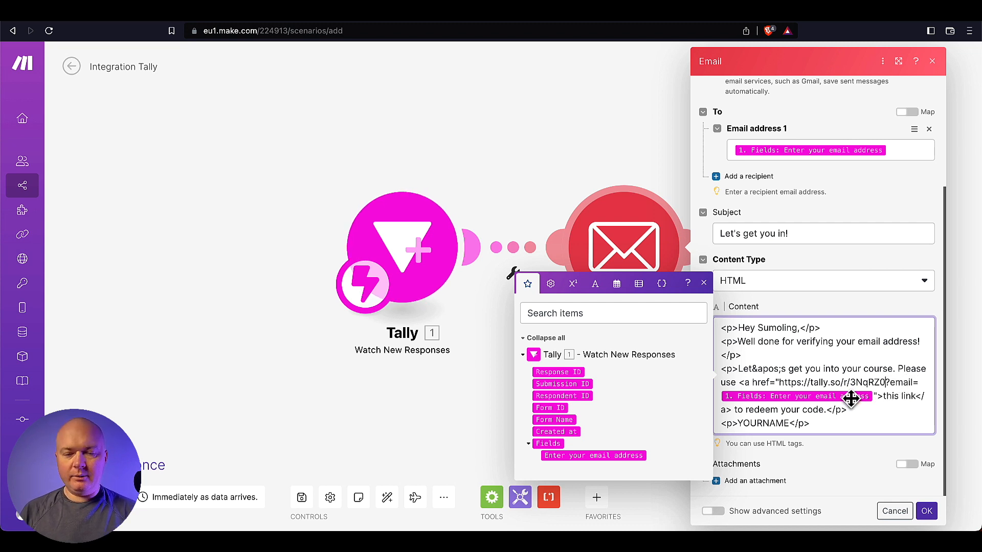
mouse_move(851, 399)
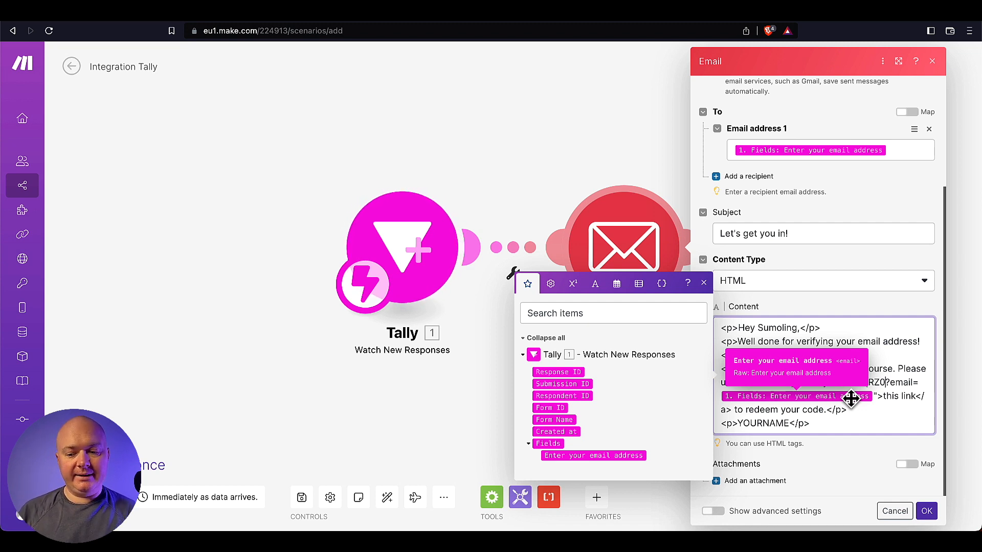
- Select the YOURNAME sign-off placeholder and save the Email module settings
click(778, 428)
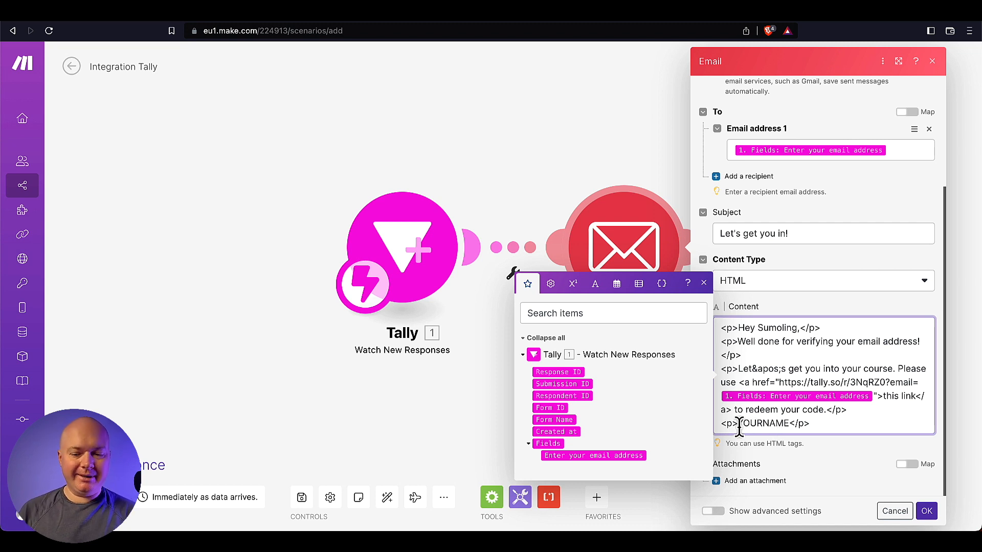
drag(739, 427, 788, 428)
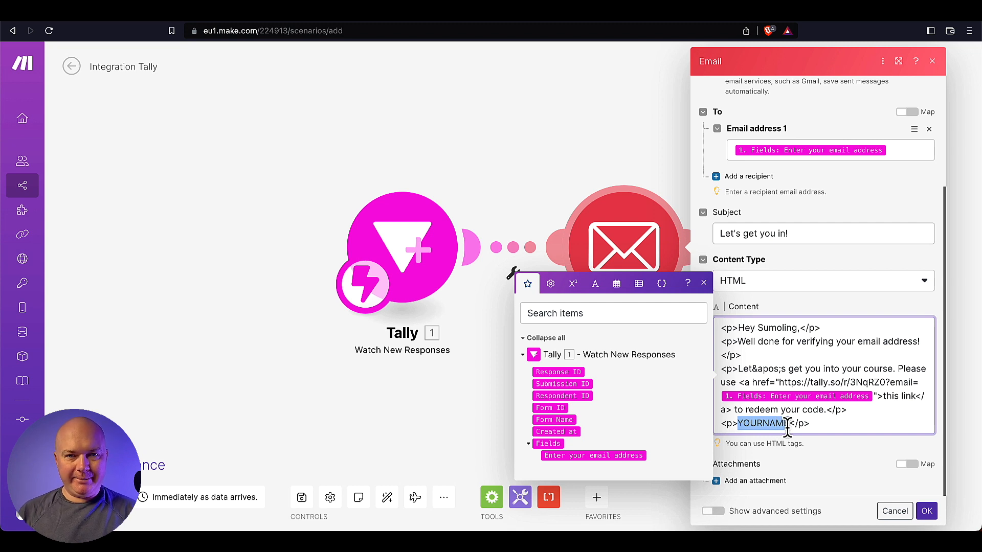
click(583, 307)
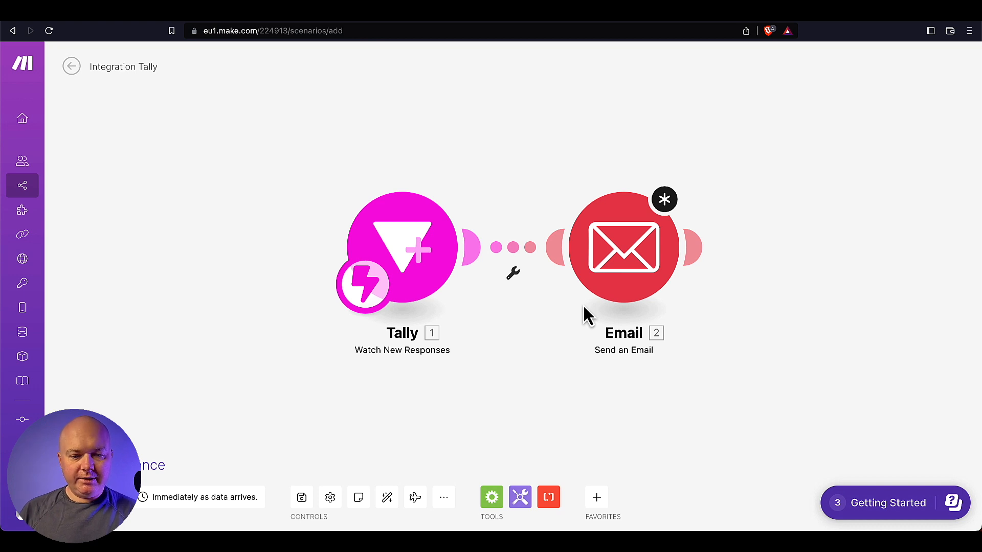
- Rename the scenario 'Email verifier' and go back to the All scenarios list
click(145, 67)
text(Email verifier)
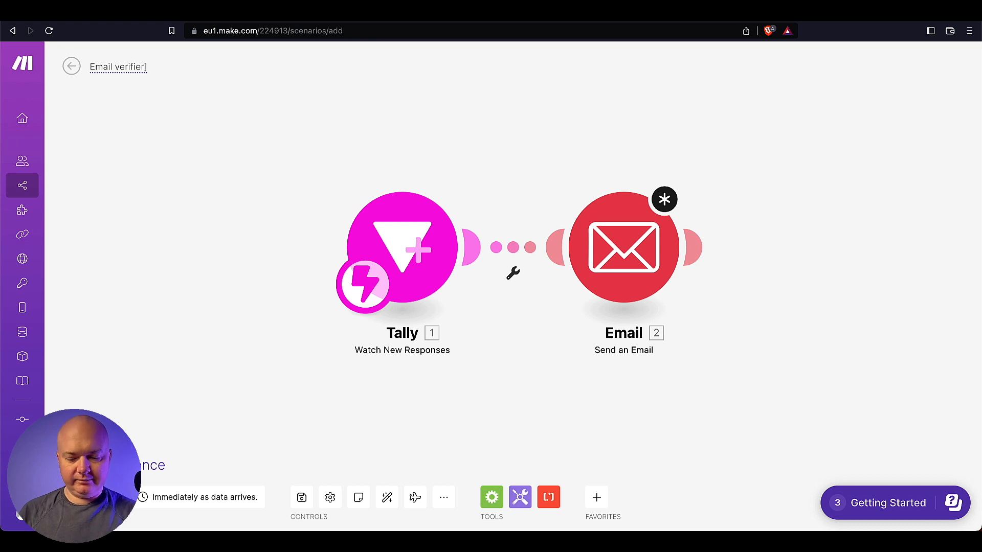
key(Return)
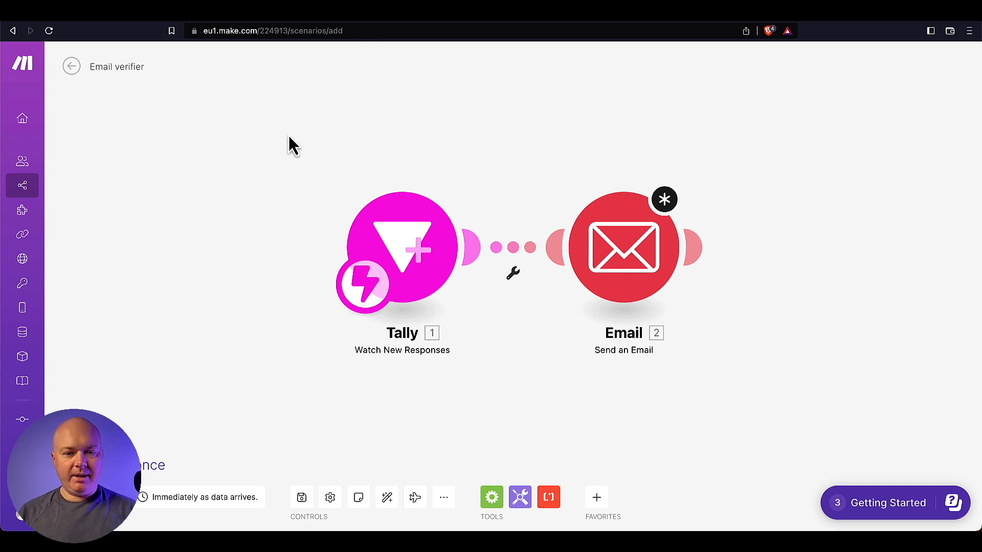
click(73, 69)
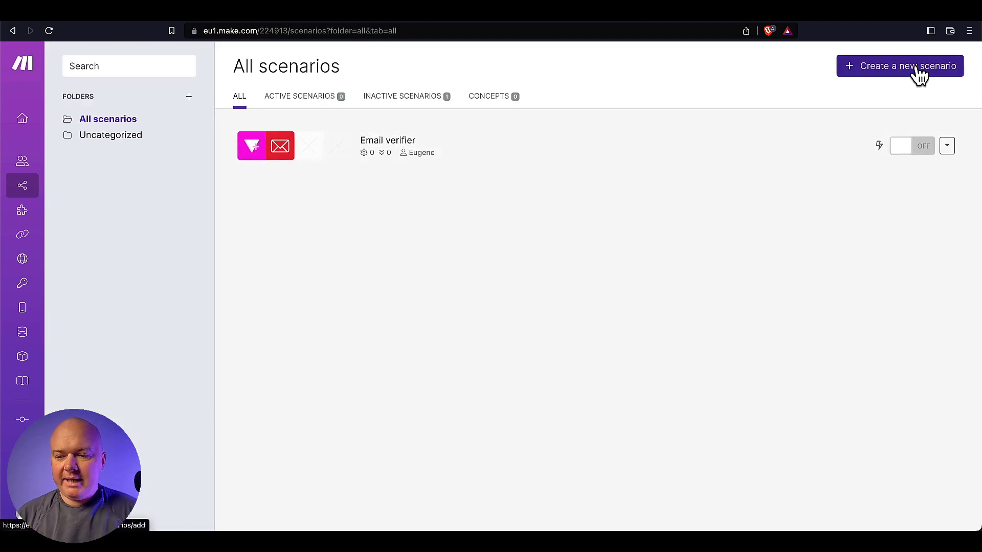
- Create a new scenario from the Integration Tally blueprint and begin adding a webhook to its Tally trigger
click(918, 72)
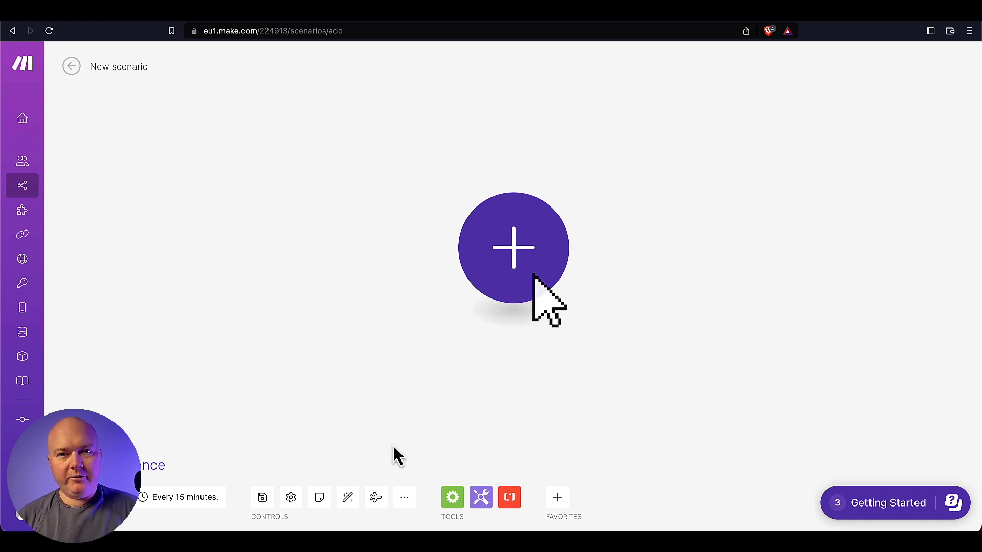
click(406, 498)
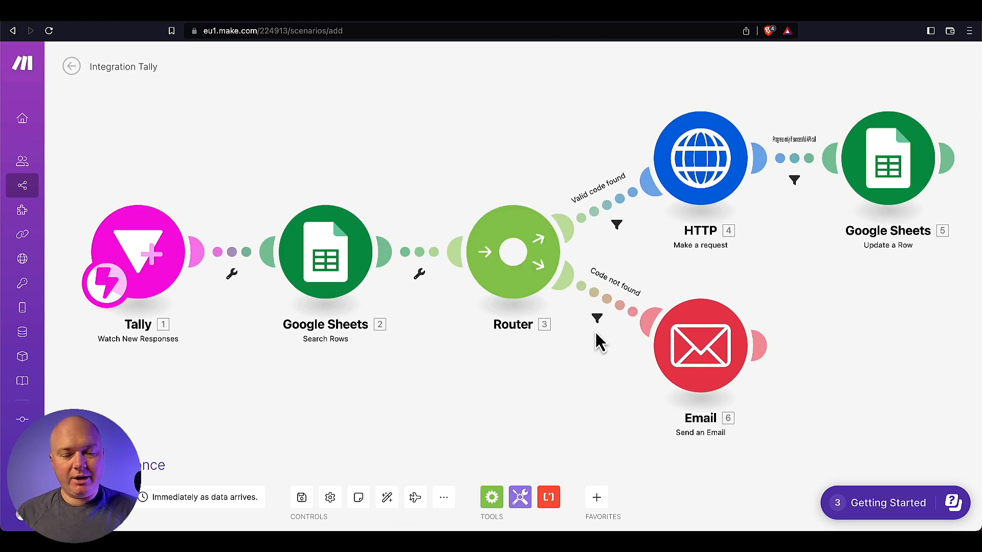
click(152, 261)
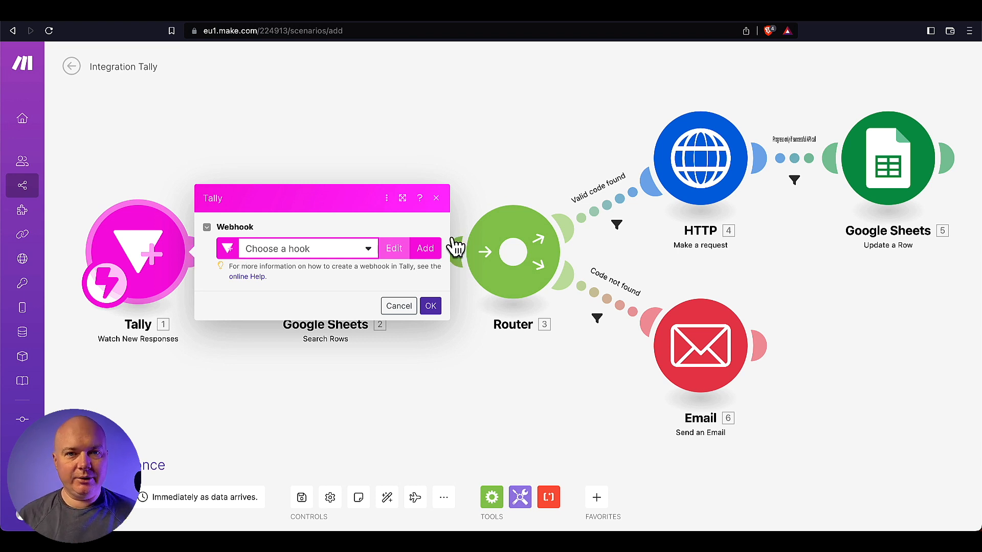
click(425, 248)
- Name the webhook 'Let's get you in form' and view the Form ID choices
text(Let's g)
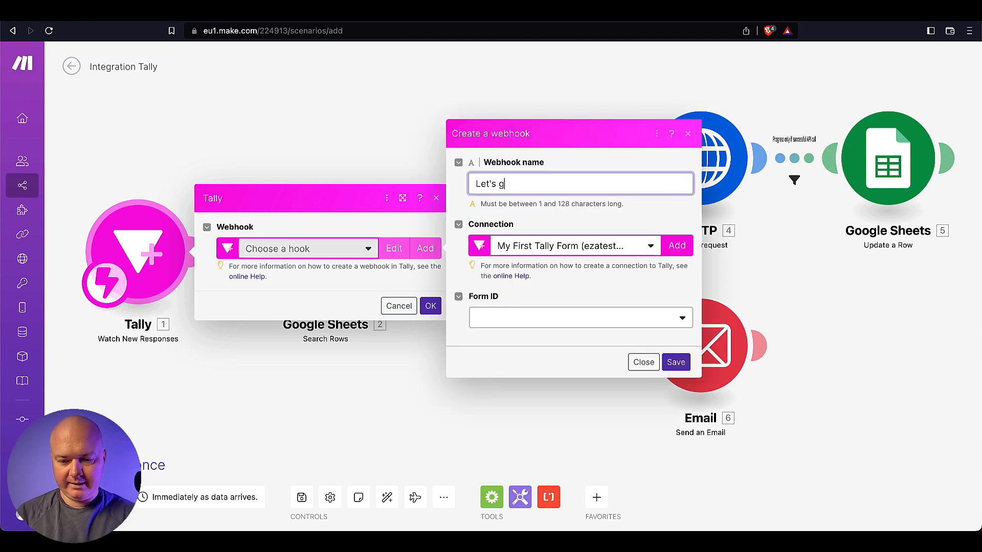
text(et you in form)
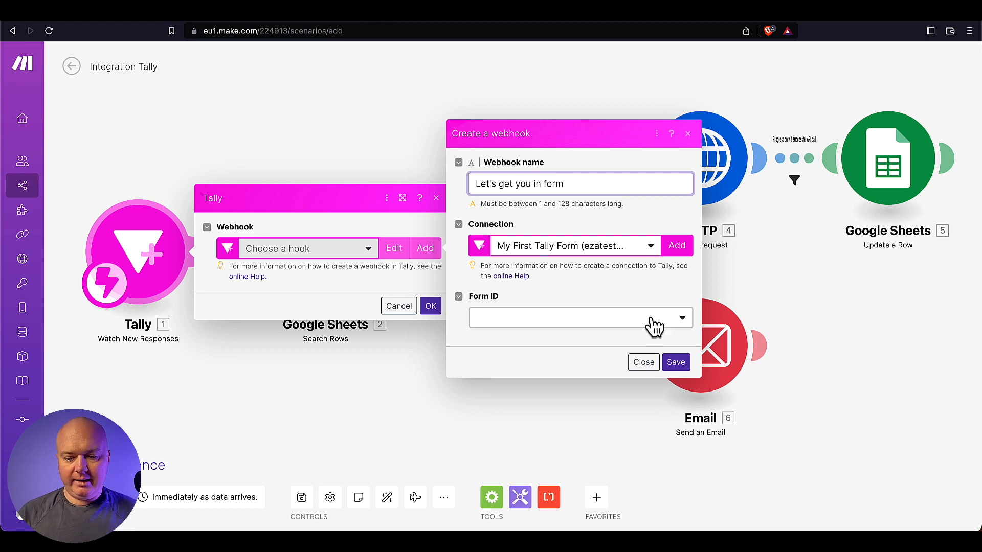
click(653, 324)
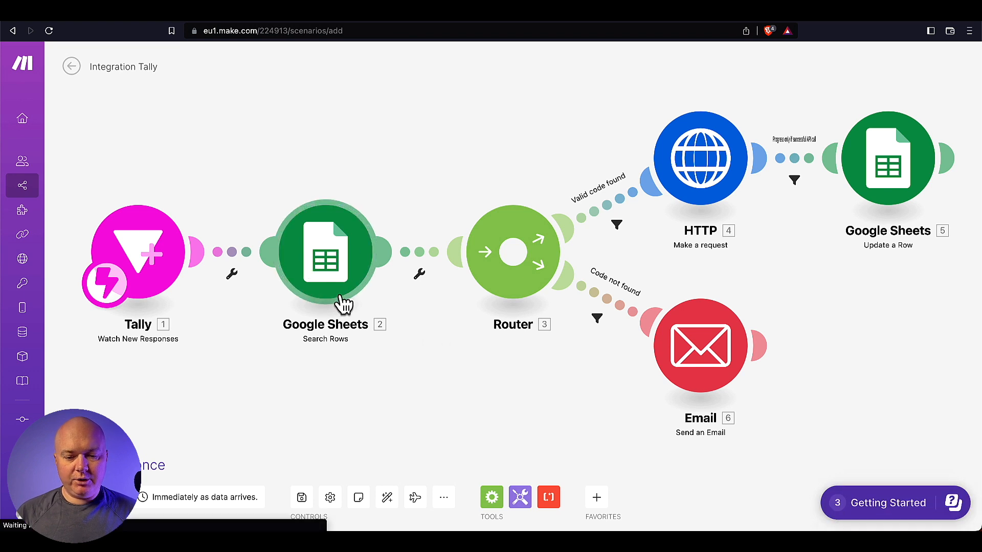
click(334, 255)
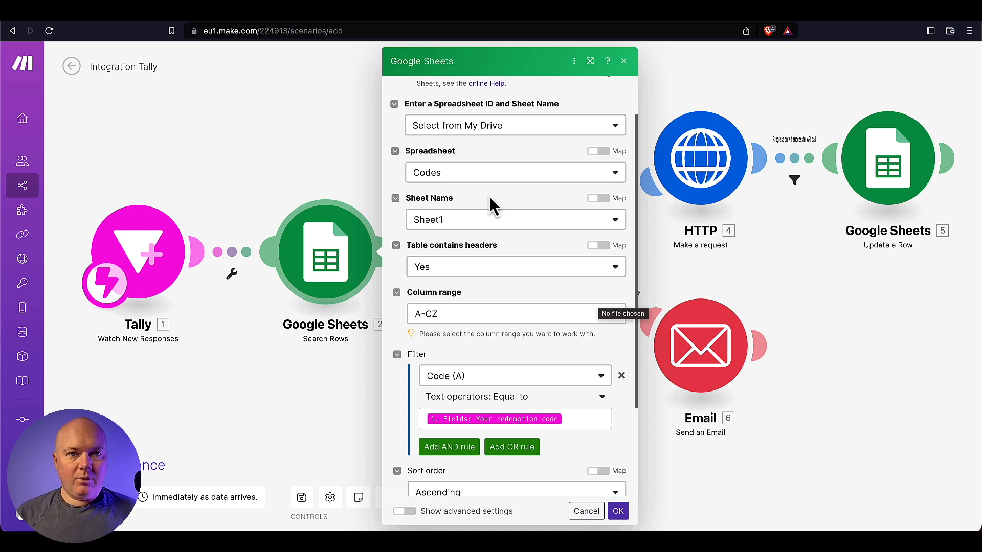
scroll(484, 327, down, 3)
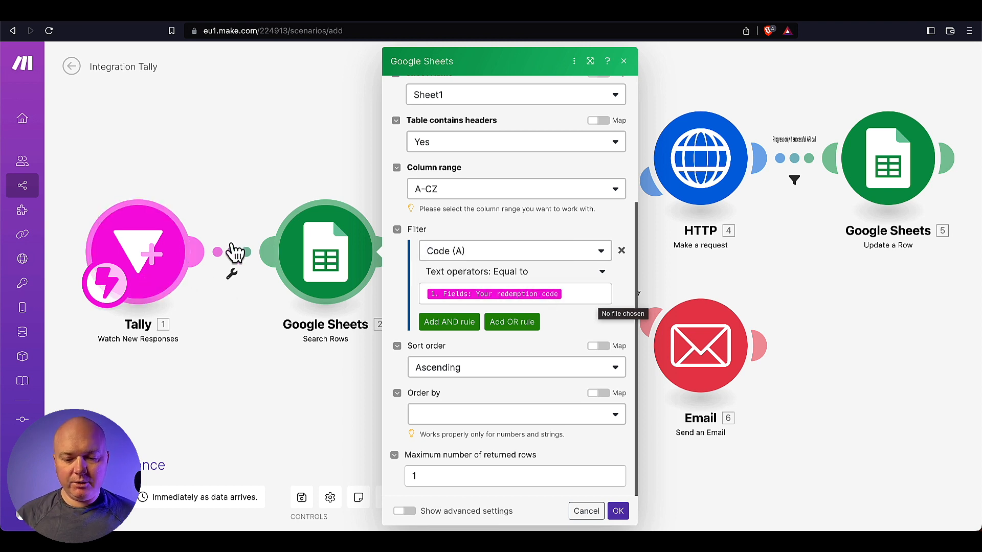
scroll(502, 381, up, 1)
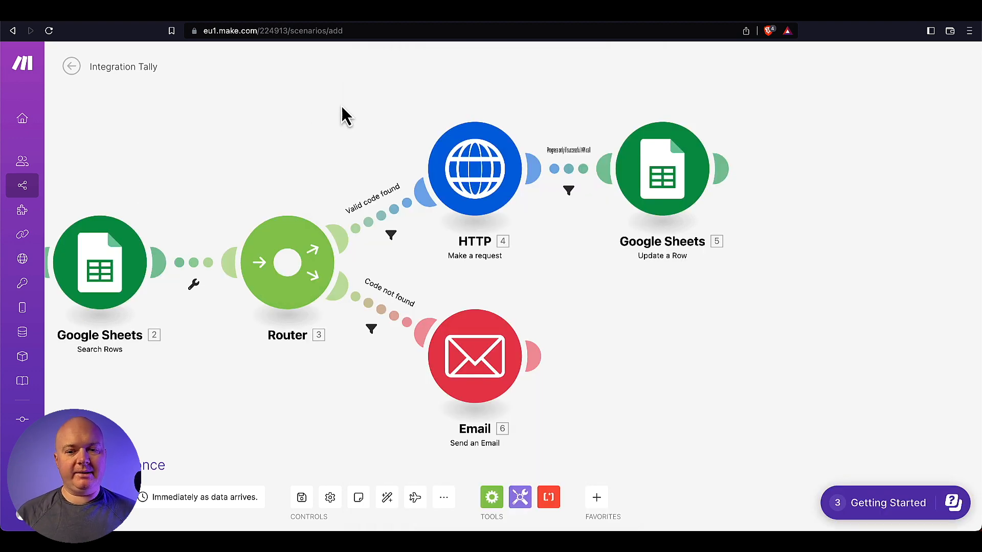
- Inspect the HTTP module's POST request to ThriveCart's students API, Bearer Authorization header and fields
click(481, 190)
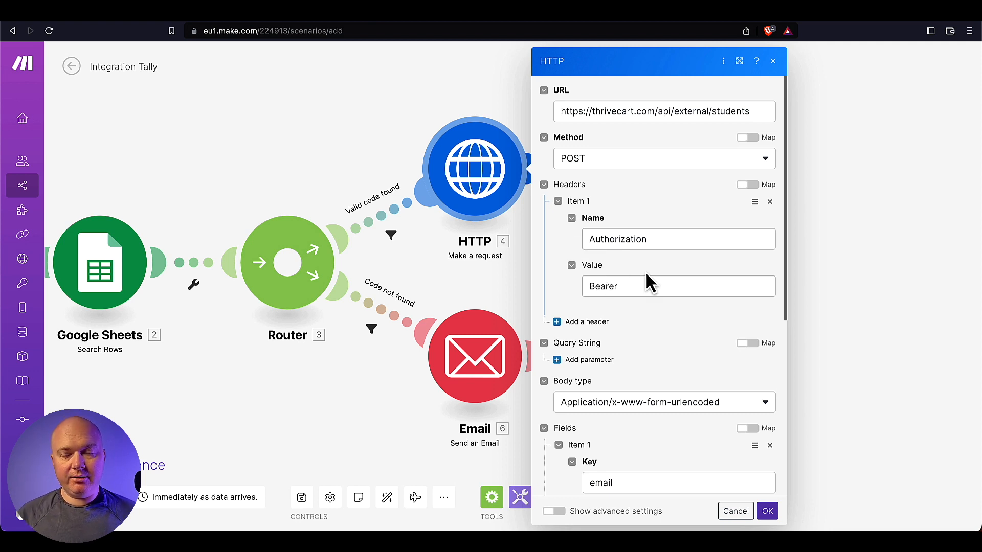
click(640, 286)
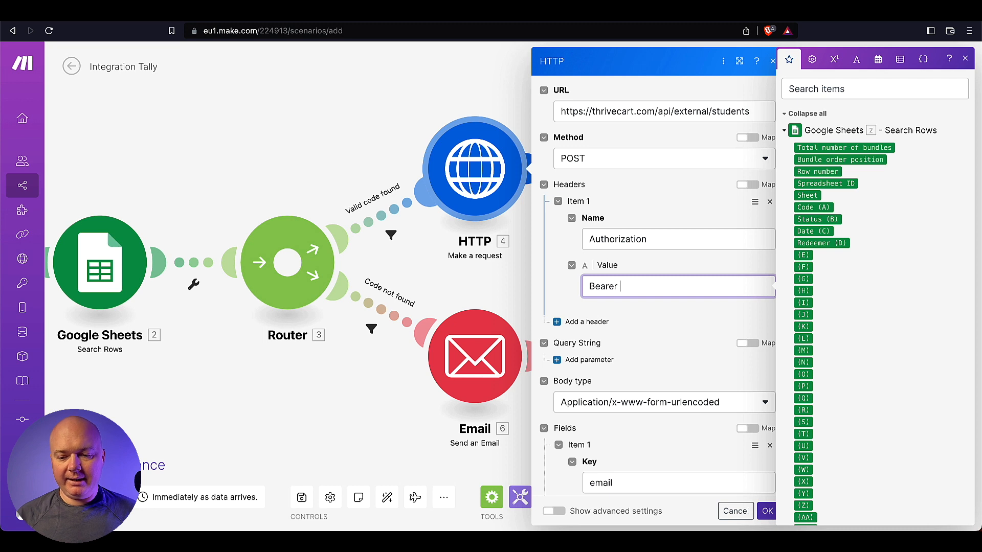
click(595, 305)
scroll(578, 315, down, 5)
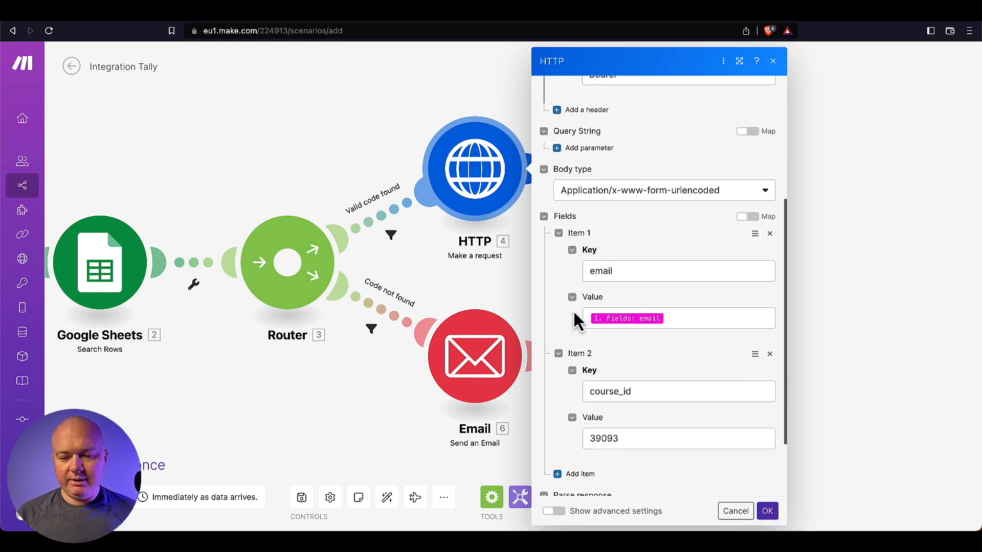
scroll(578, 328, down, 1)
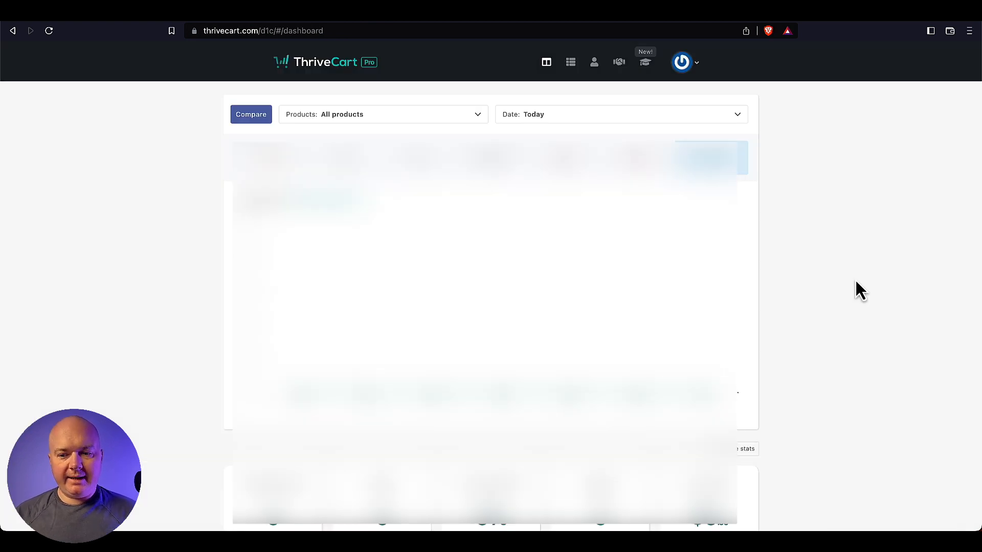
- Look up the fsdfw course ID 39616 in ThriveCart's course editor, then return to Make
click(646, 62)
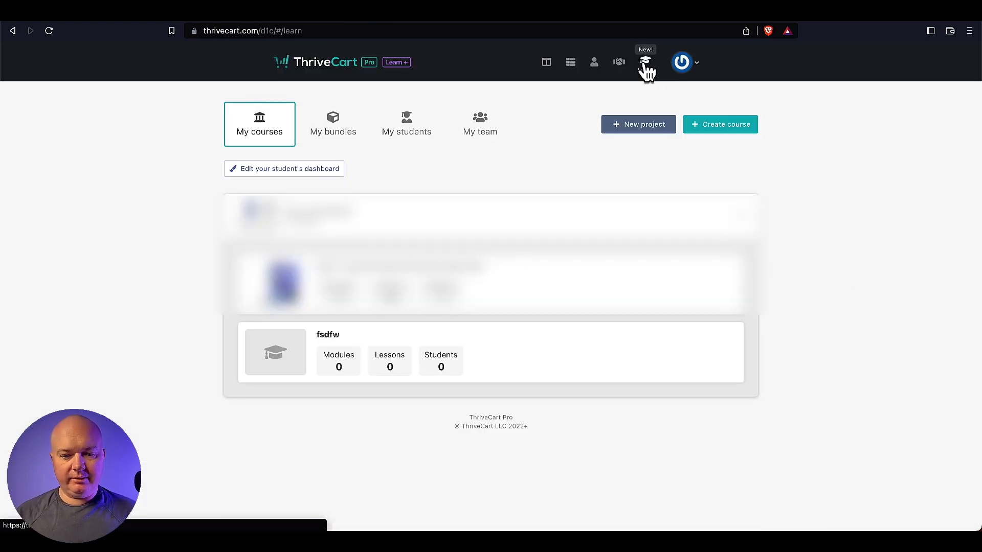
mouse_move(550, 359)
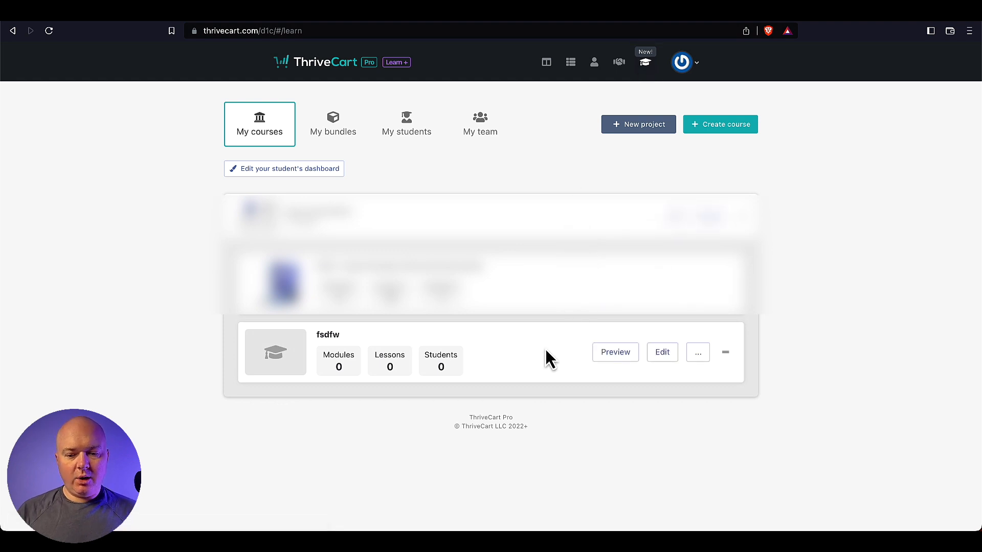
click(663, 353)
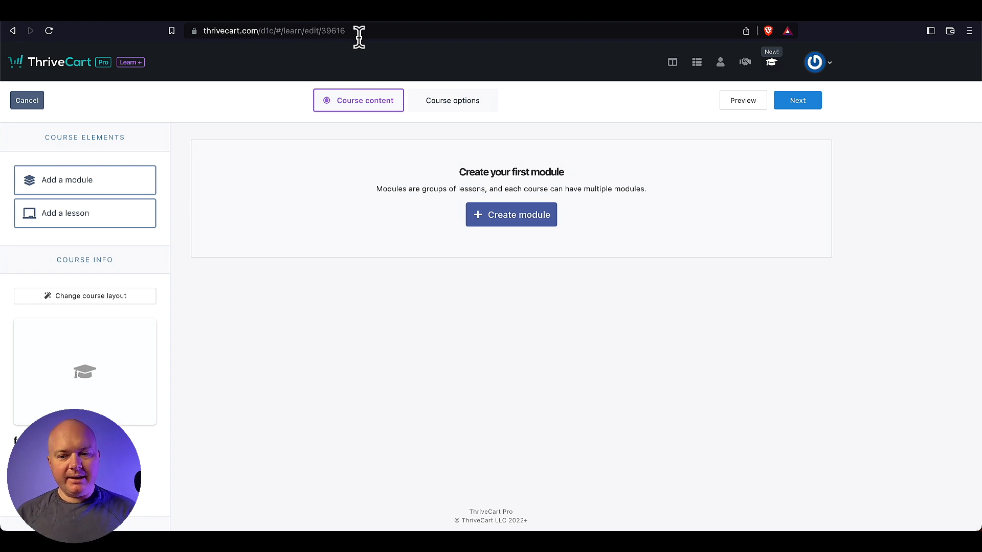
drag(360, 32, 350, 32)
click(914, 26)
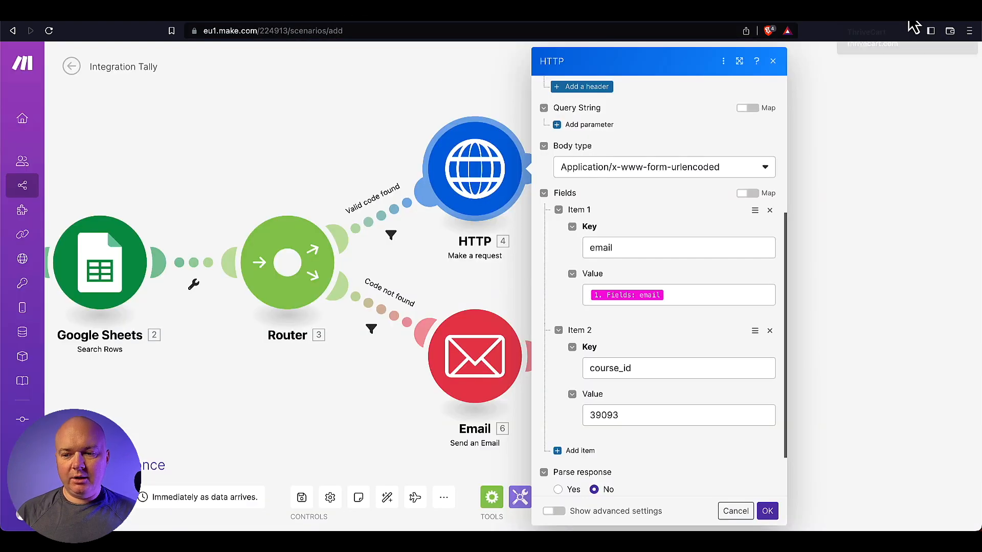
- Leave the HTTP request's course_id at 39093 and open the error Email module's settings
click(647, 414)
drag(671, 417, 573, 429)
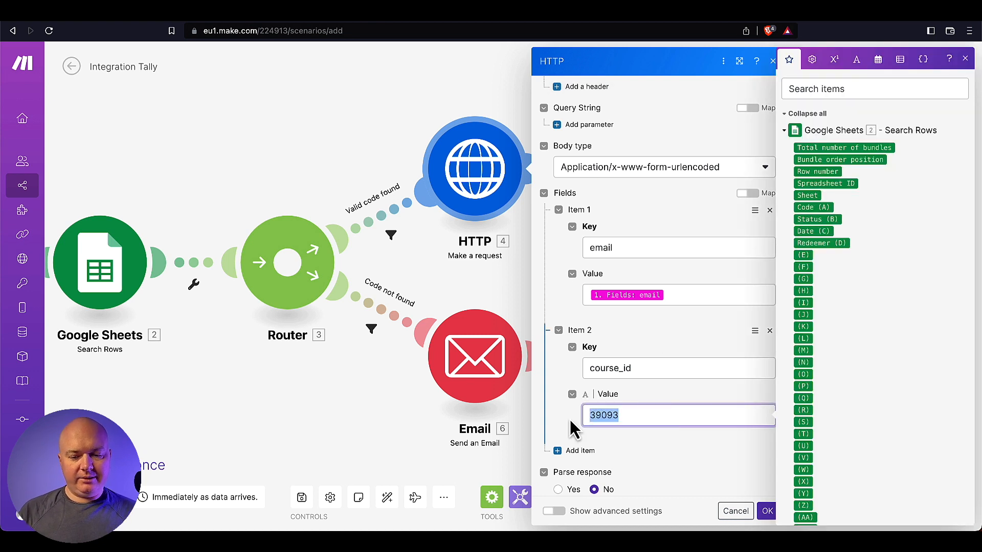
click(723, 462)
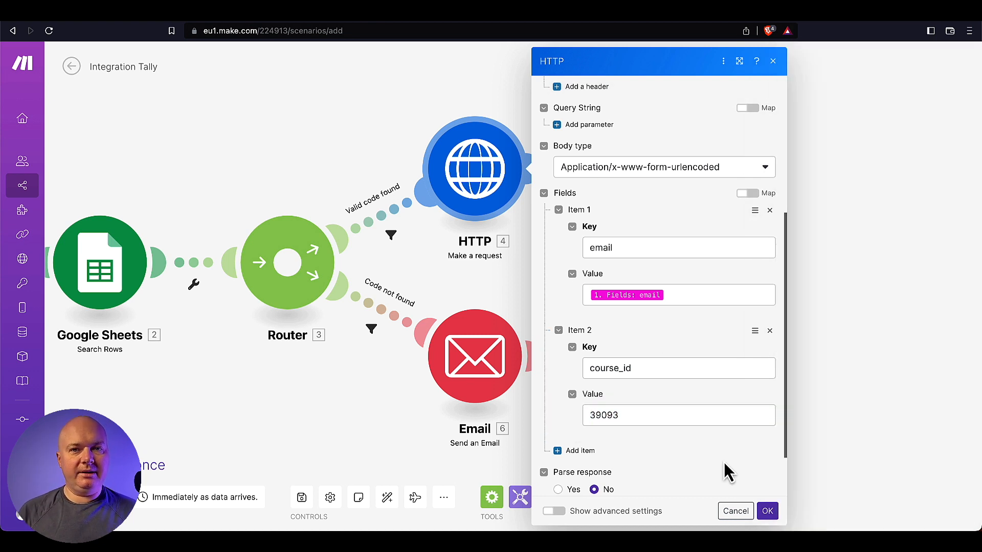
click(500, 347)
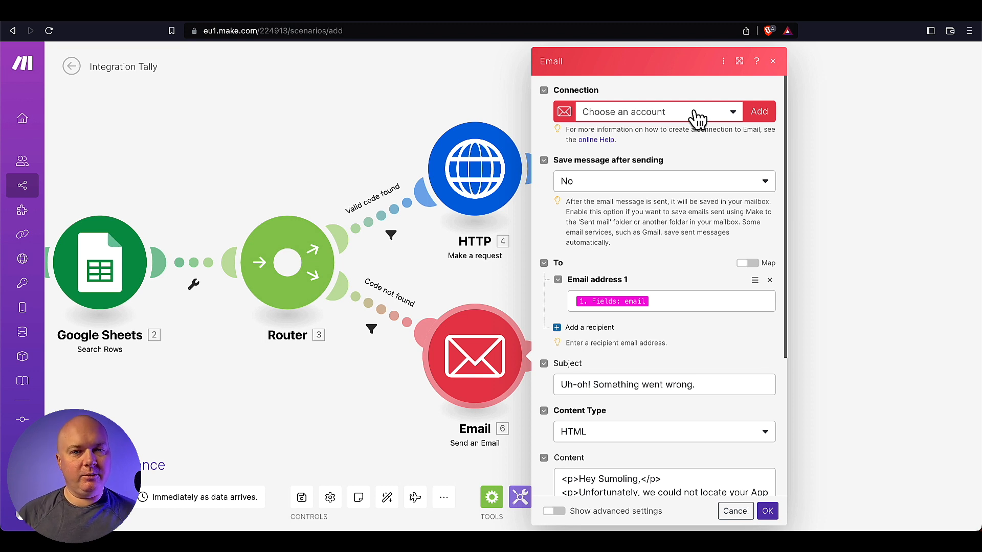
- Review the error email's REPLACEME link and YOURNAME sign-off placeholders, then close the panel
scroll(607, 369, down, 4)
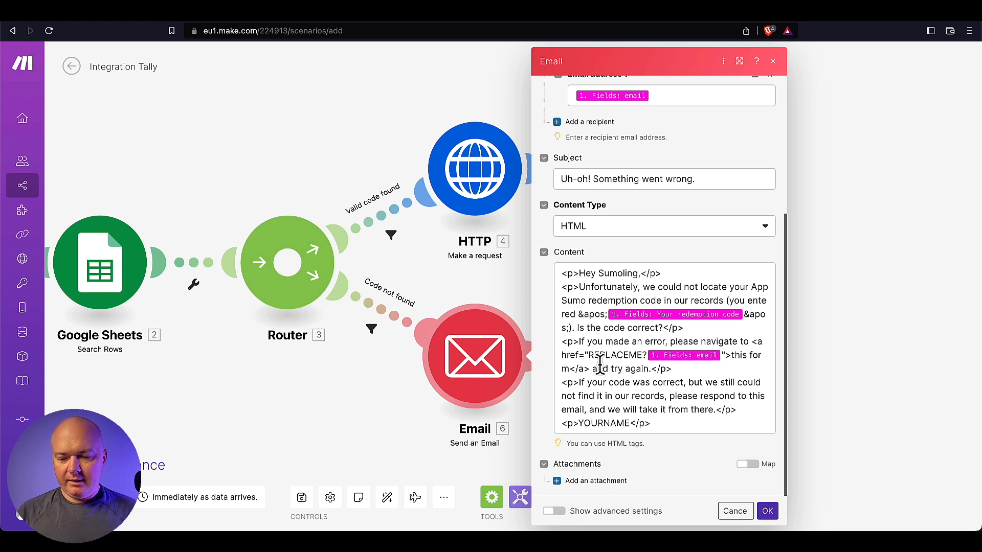
drag(589, 355, 642, 357)
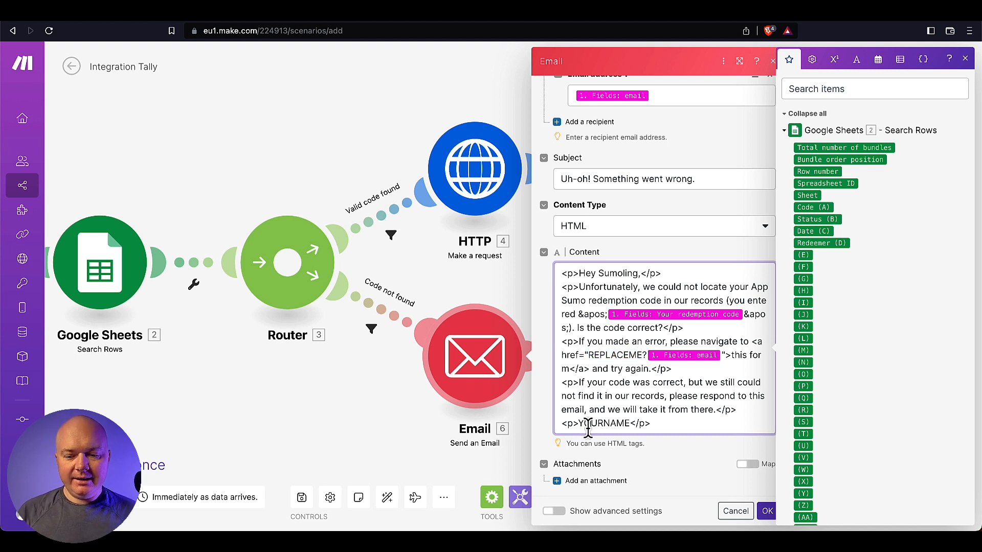
drag(579, 425, 629, 426)
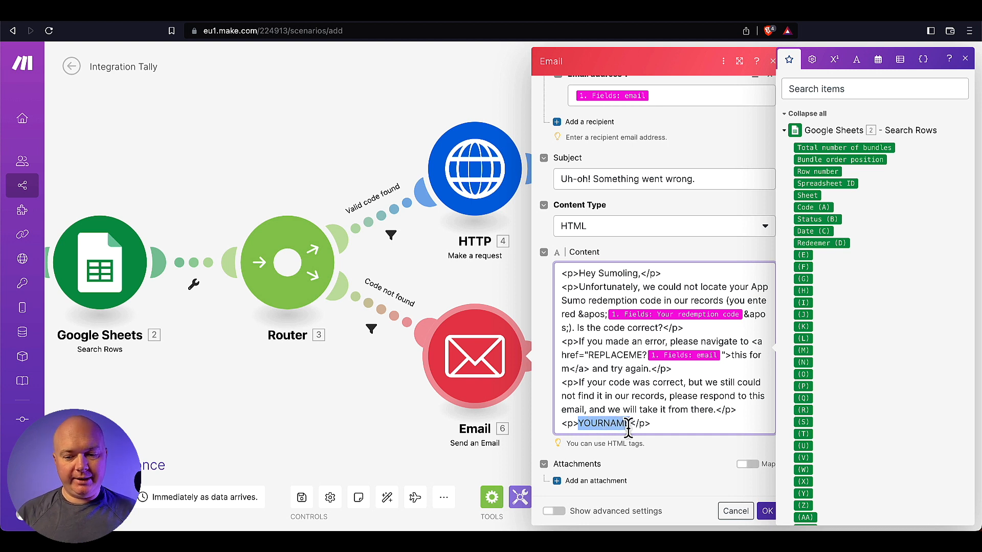
click(386, 411)
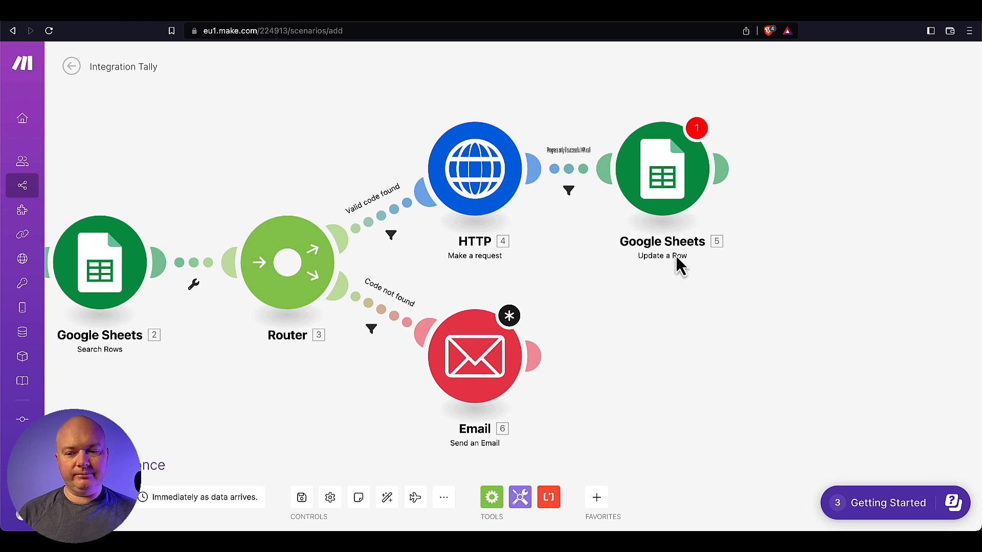
- Review the Update a Row values marking the code redeemed with date and email, then save the scenario
click(670, 214)
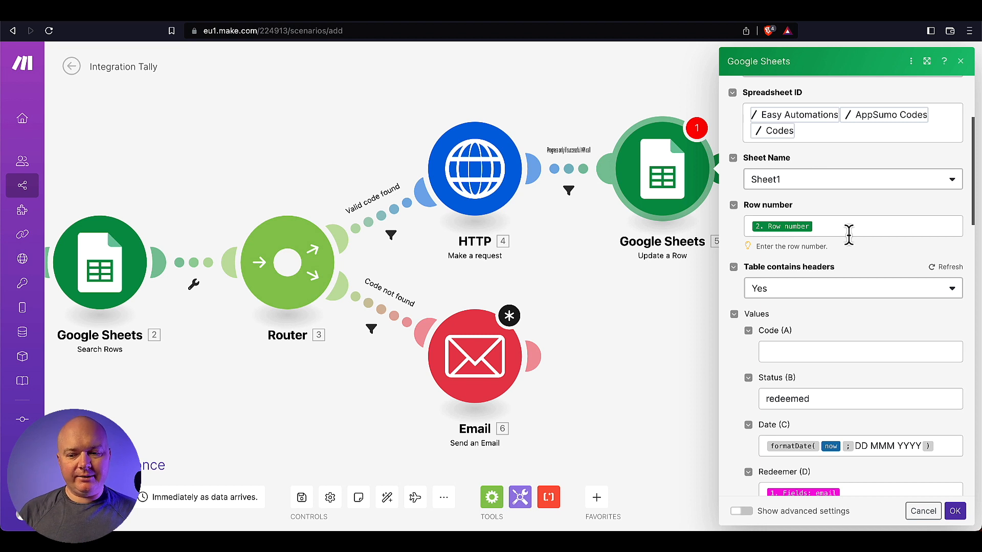
scroll(849, 234, down, 5)
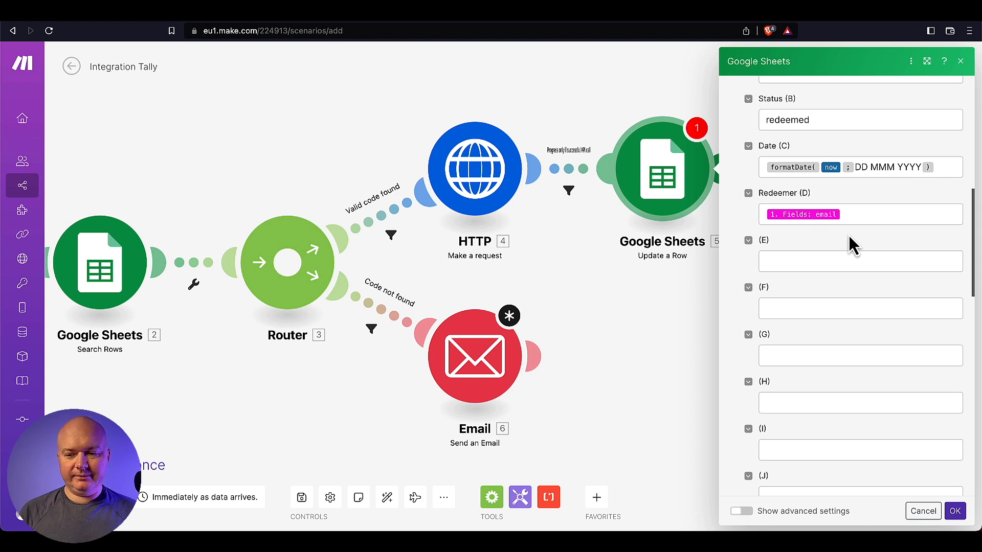
scroll(848, 235, up, 1)
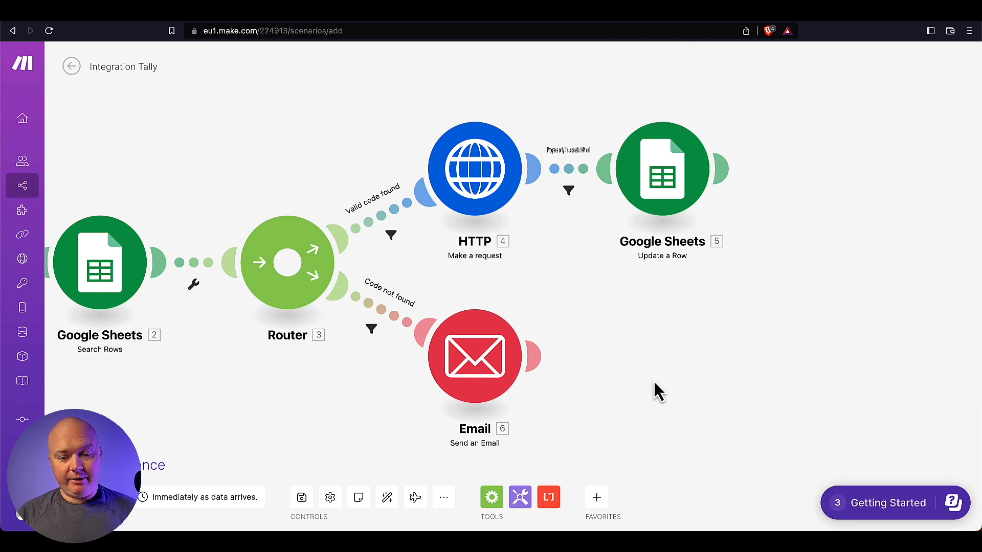
key(super+s)
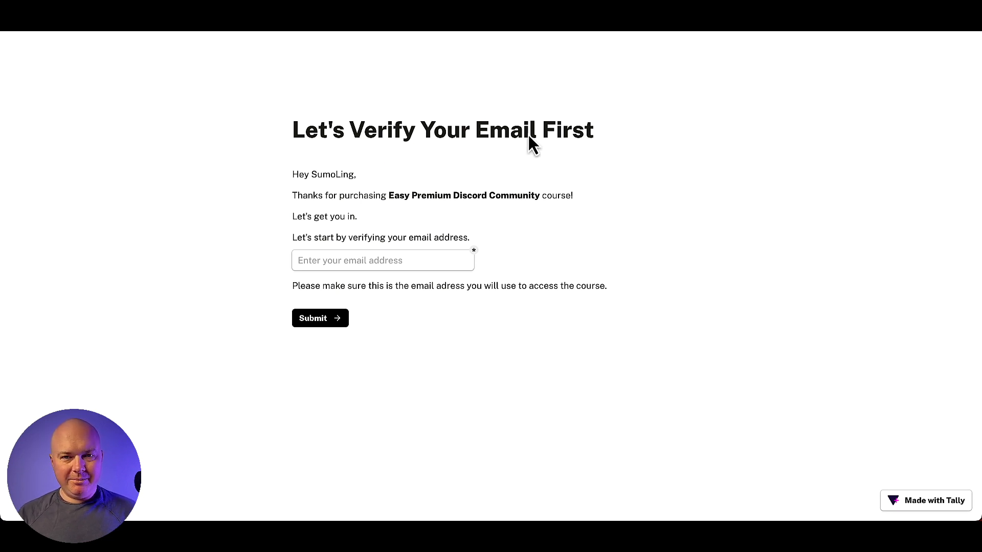
- Enter the test email address in the Tally verification form and submit it
click(370, 263)
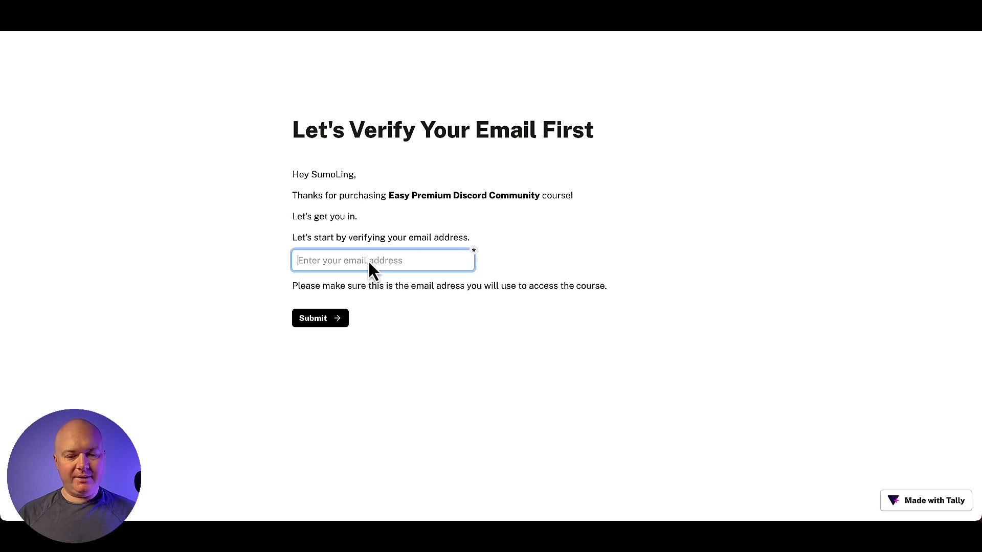
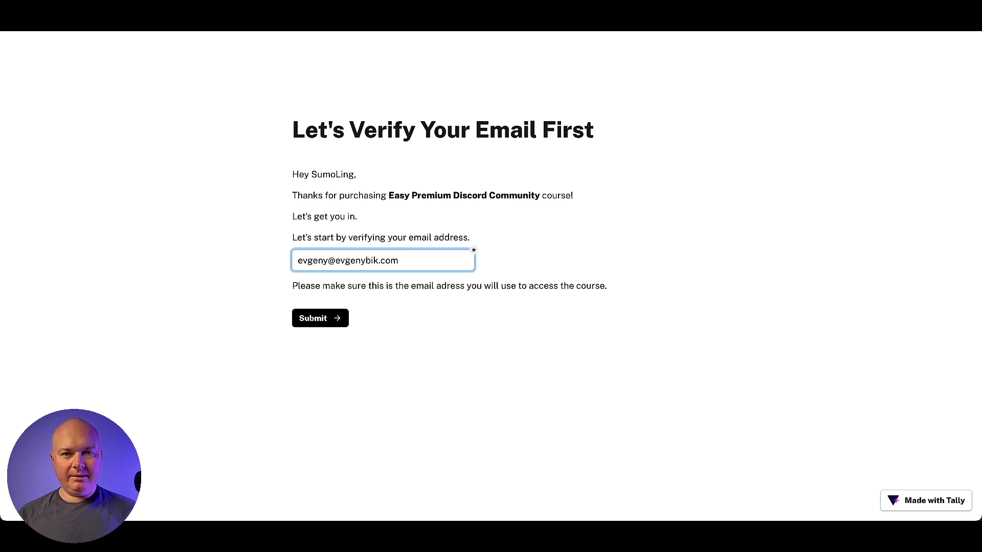
click(330, 321)
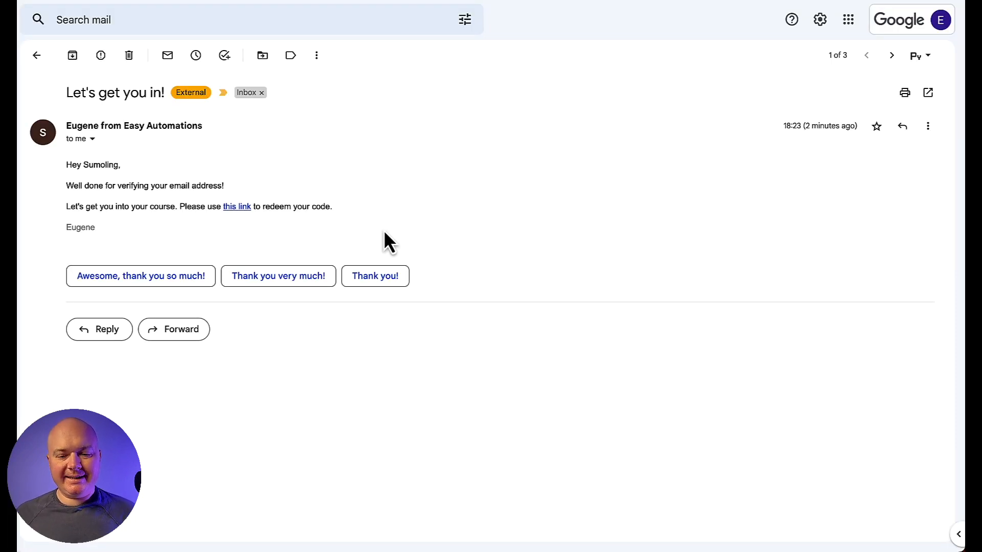
- Follow the email's redemption link, then check the first code's Status, Date and Redeemer in the Codes sheet
click(238, 207)
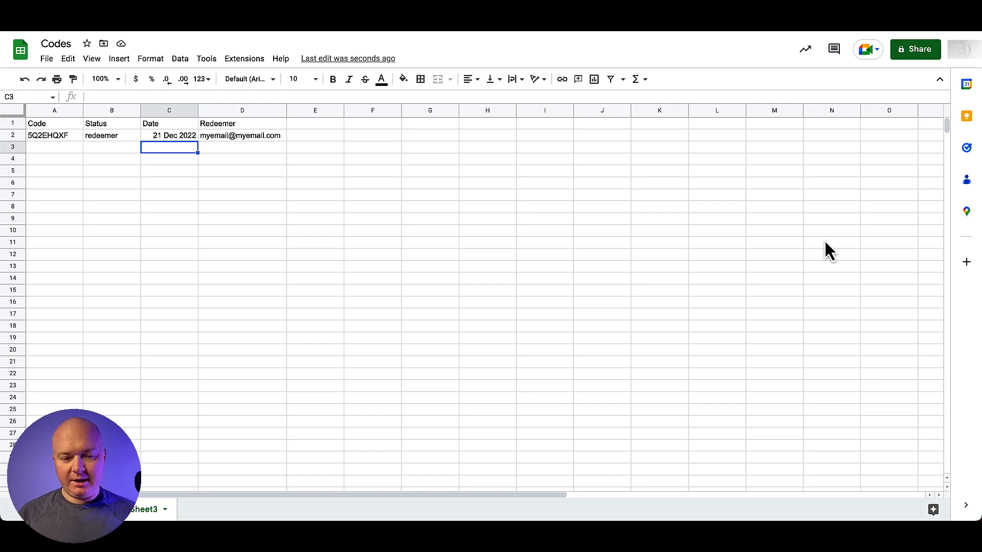
key(Left)
key(Up)
key(Right)
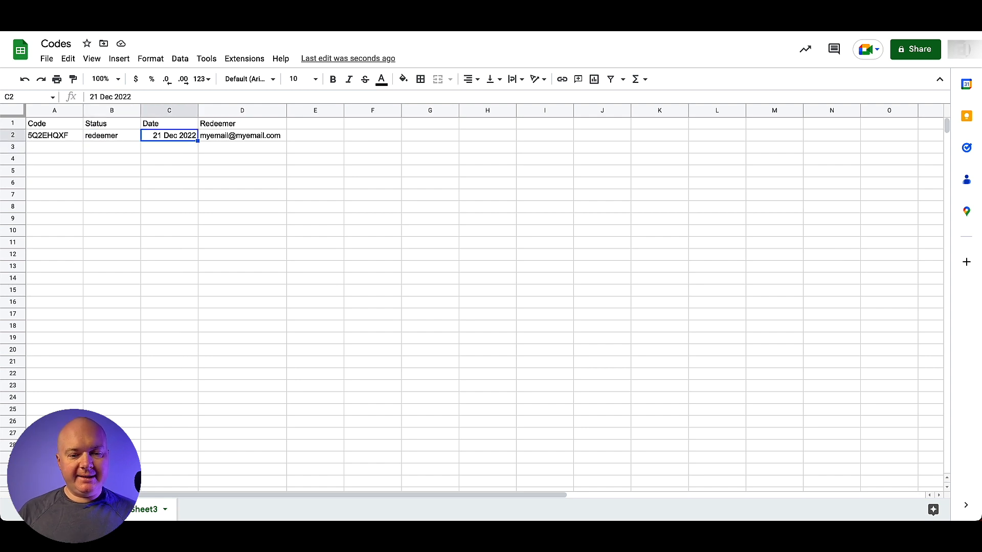
key(Right)
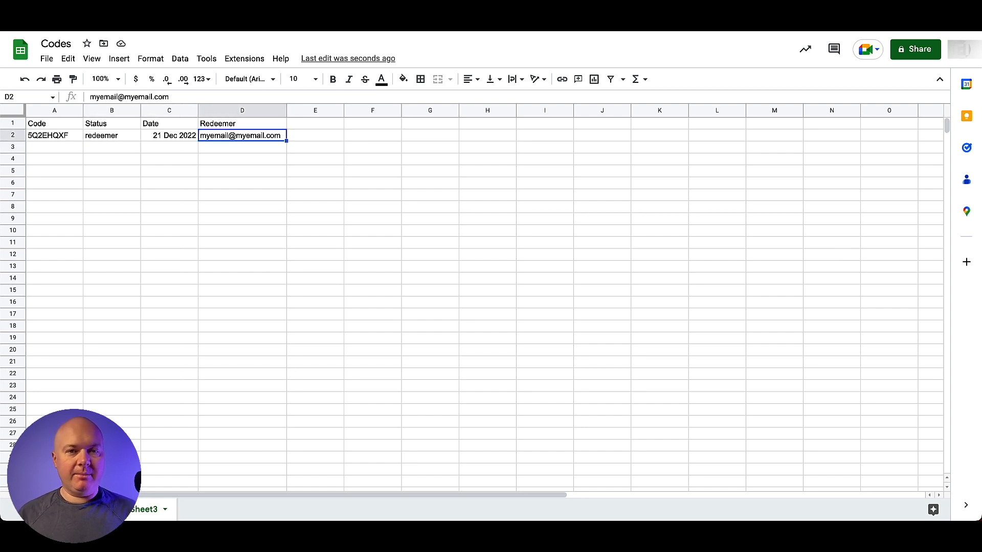